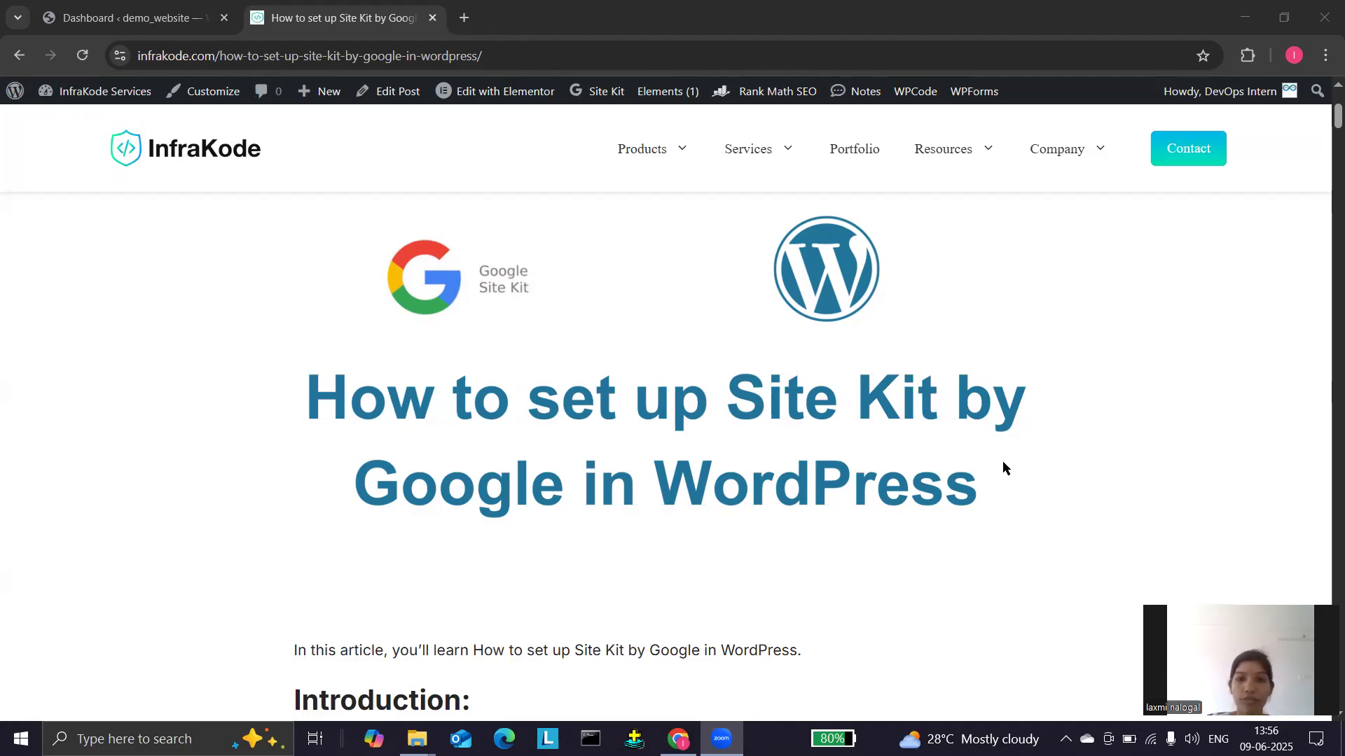
- Read the Site Kit article's introduction, plugin description, prerequisites and the start of Step #1 on installing the plugin
scroll(1006, 371, down, 2)
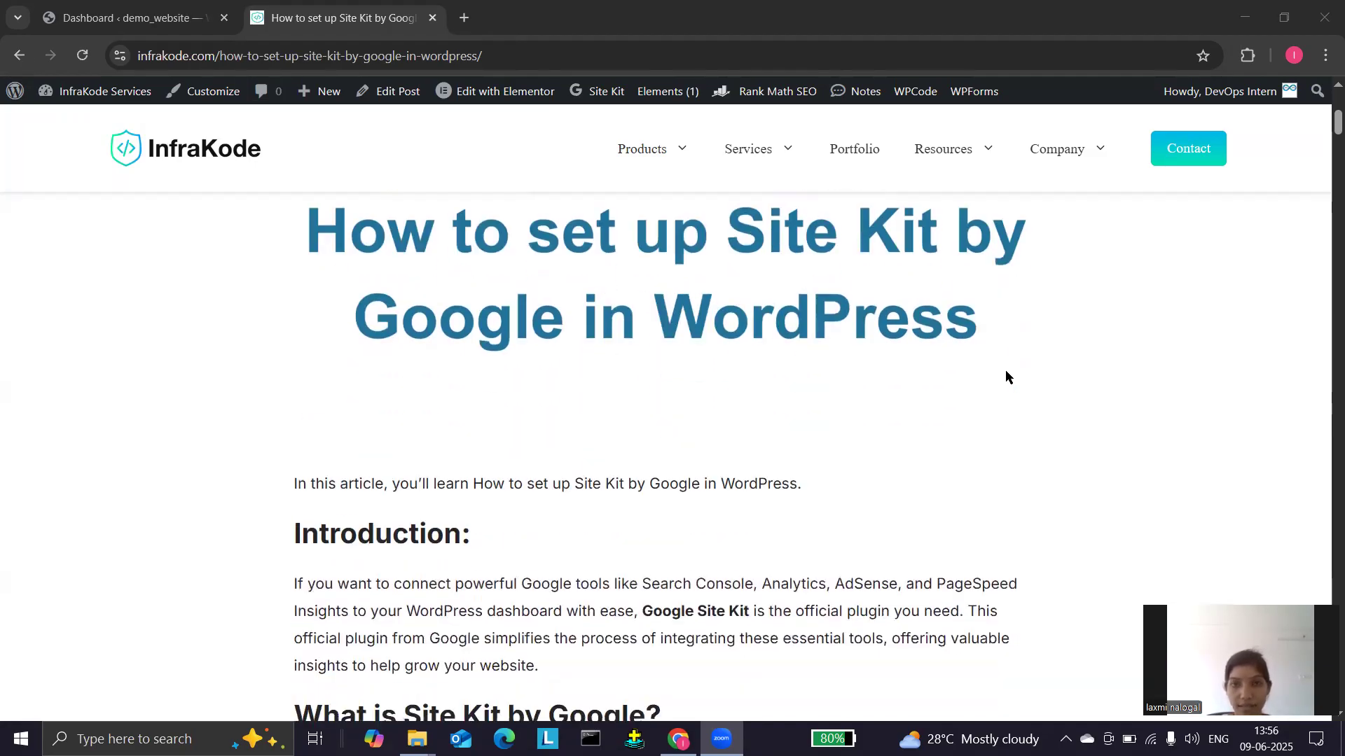
scroll(1005, 377, down, 4)
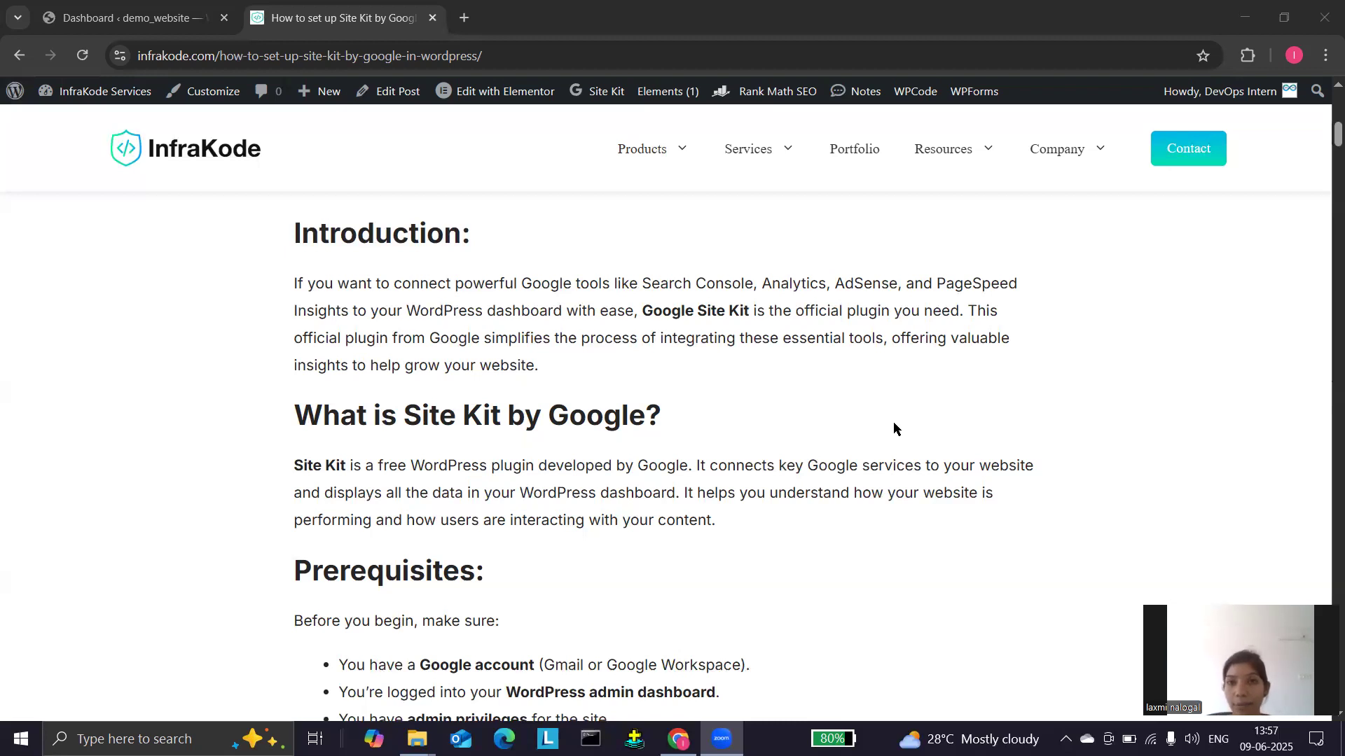
scroll(893, 424, down, 1)
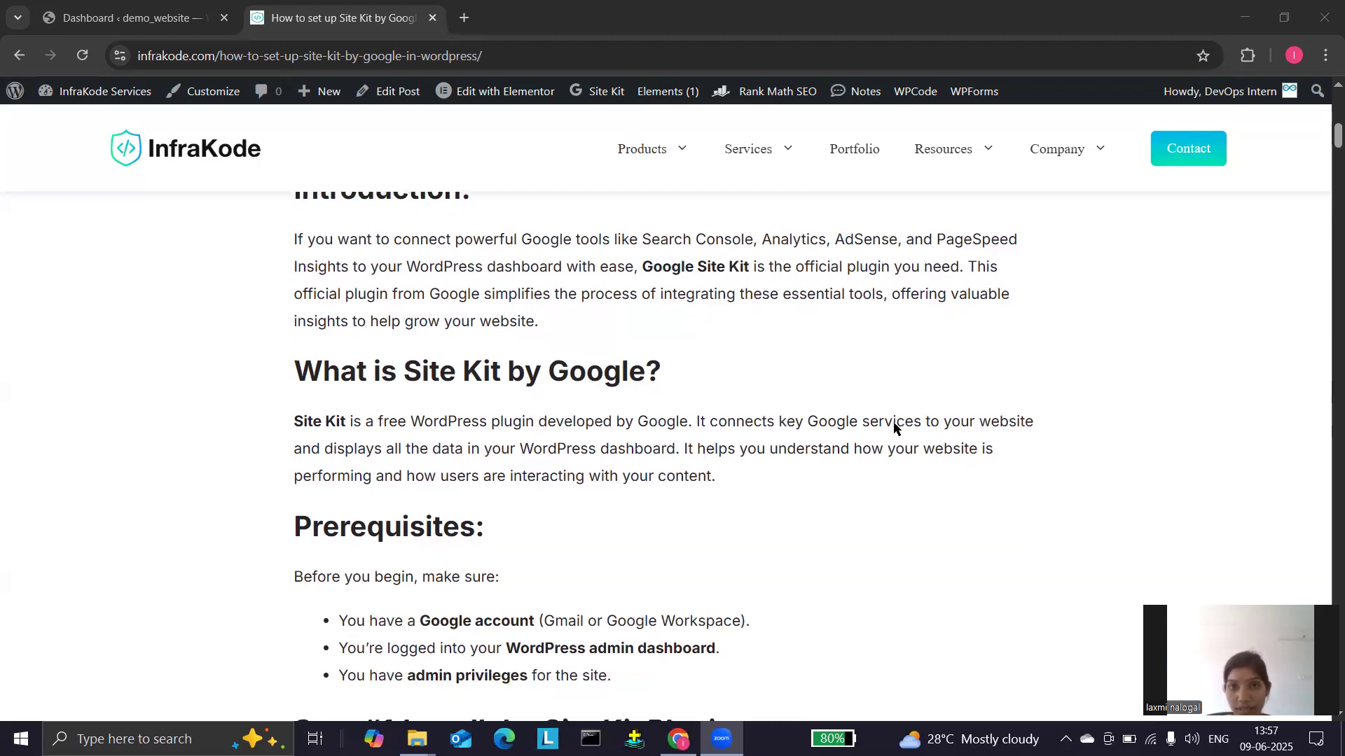
scroll(894, 426, down, 1)
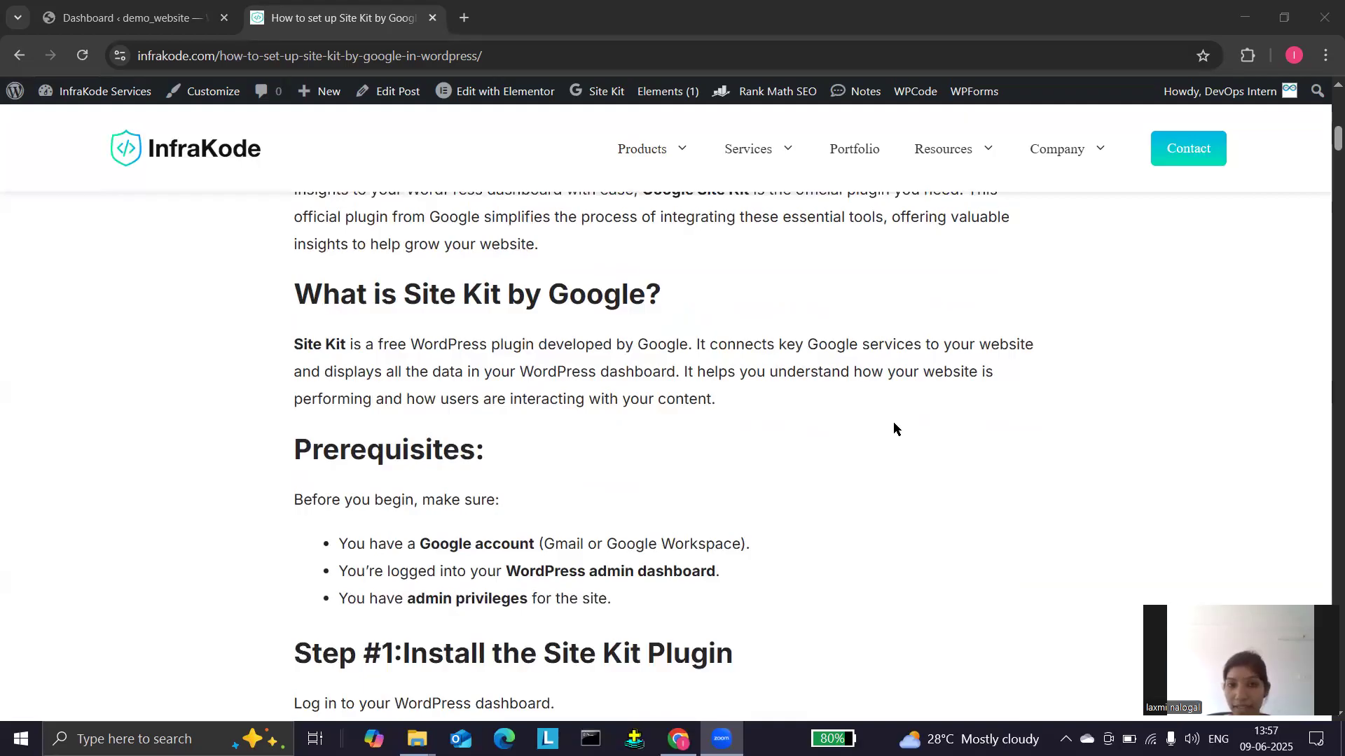
scroll(894, 427, down, 1)
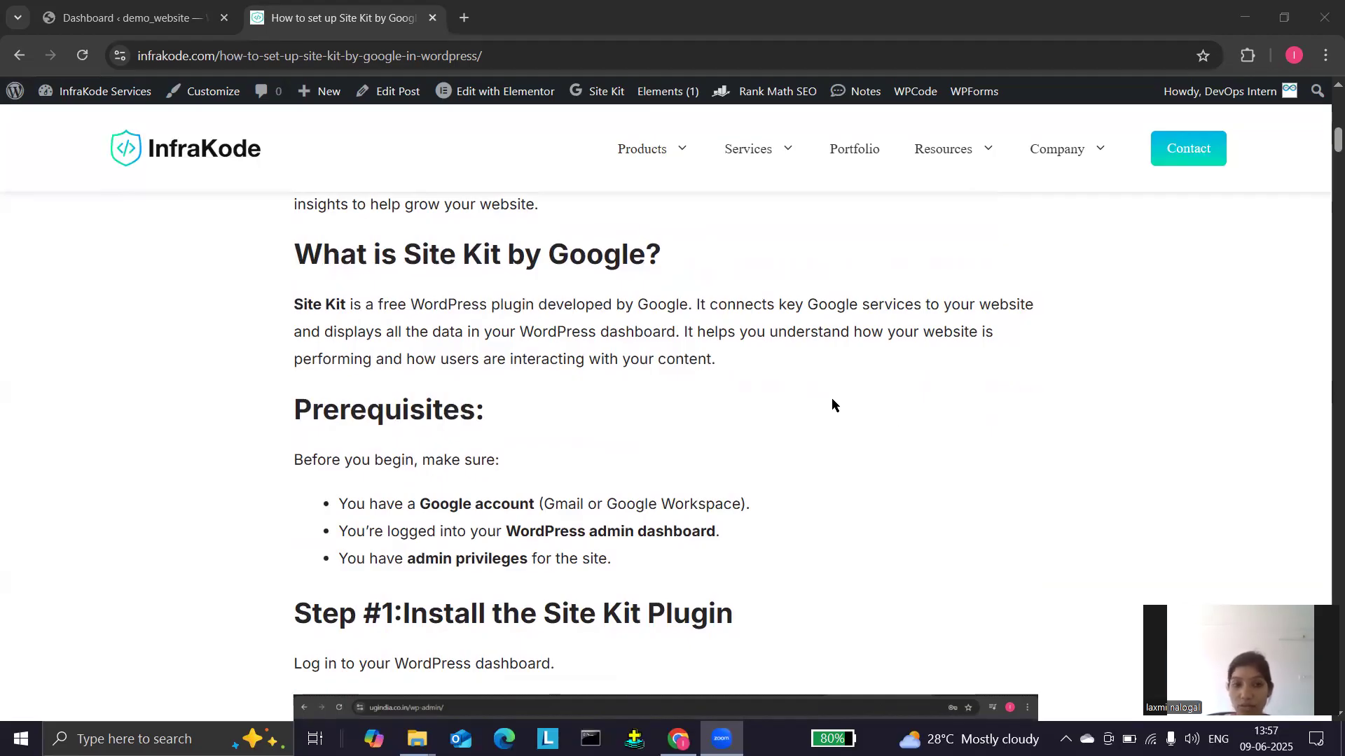
scroll(598, 358, down, 2)
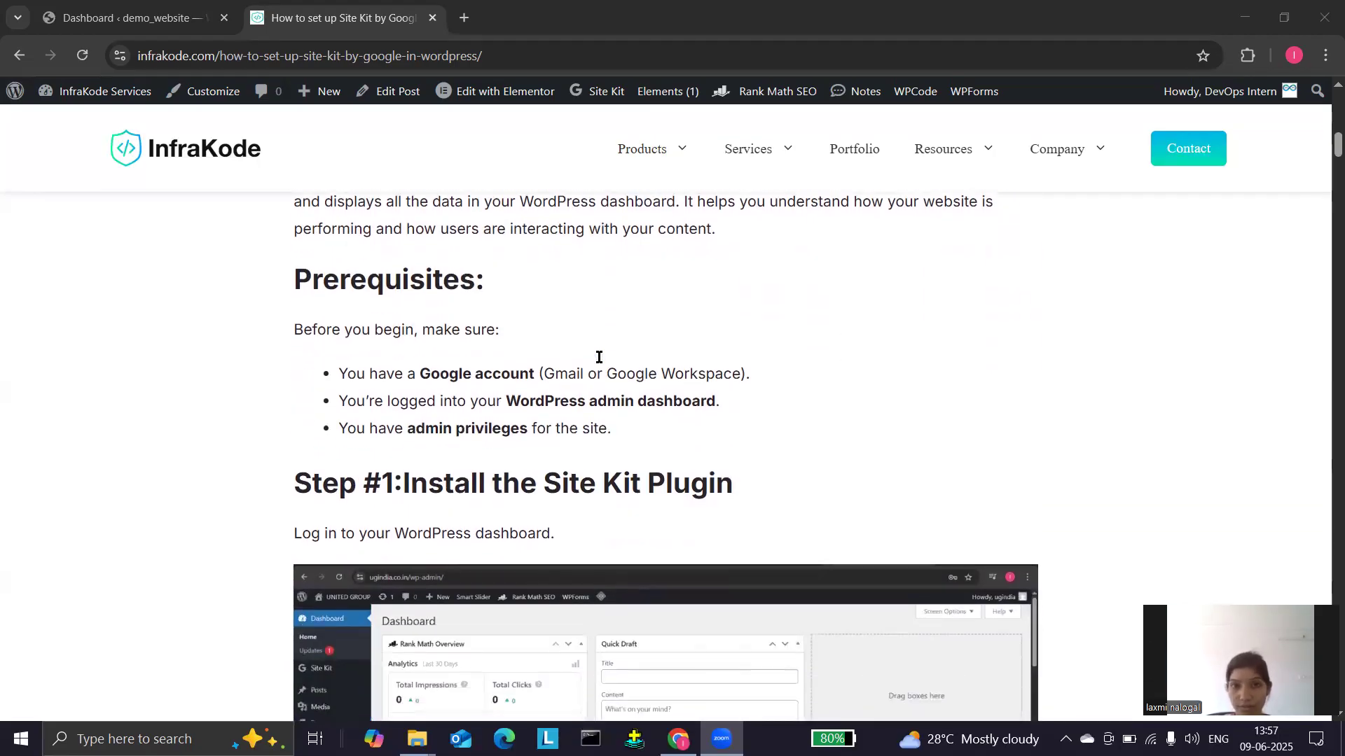
scroll(599, 358, down, 1)
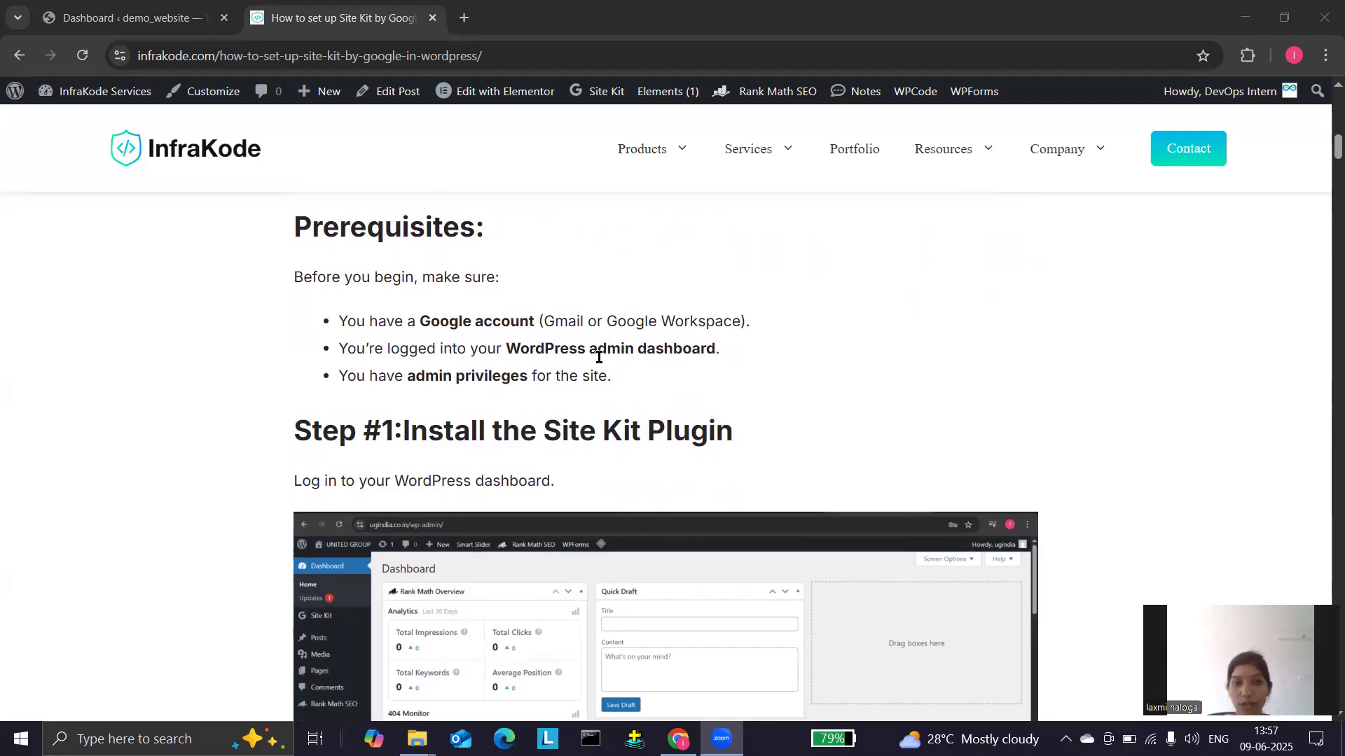
scroll(599, 358, down, 1)
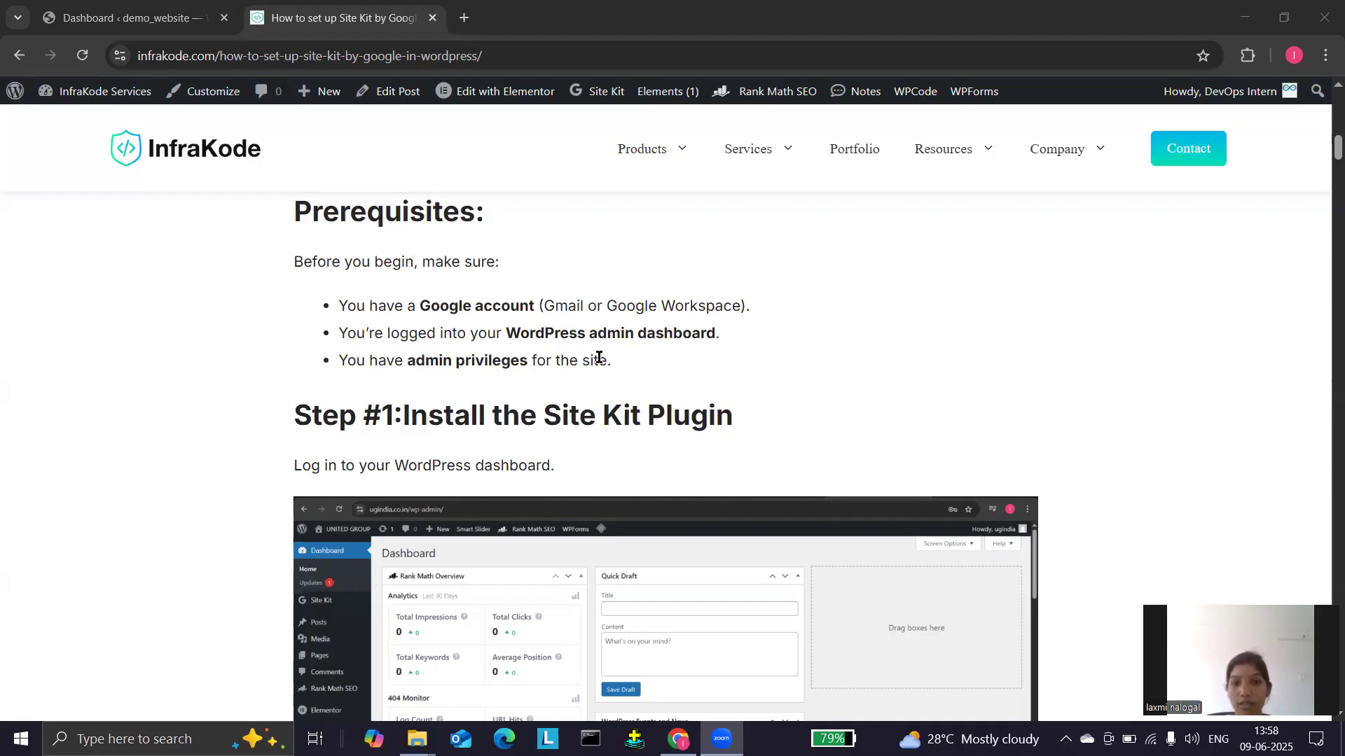
scroll(599, 358, down, 3)
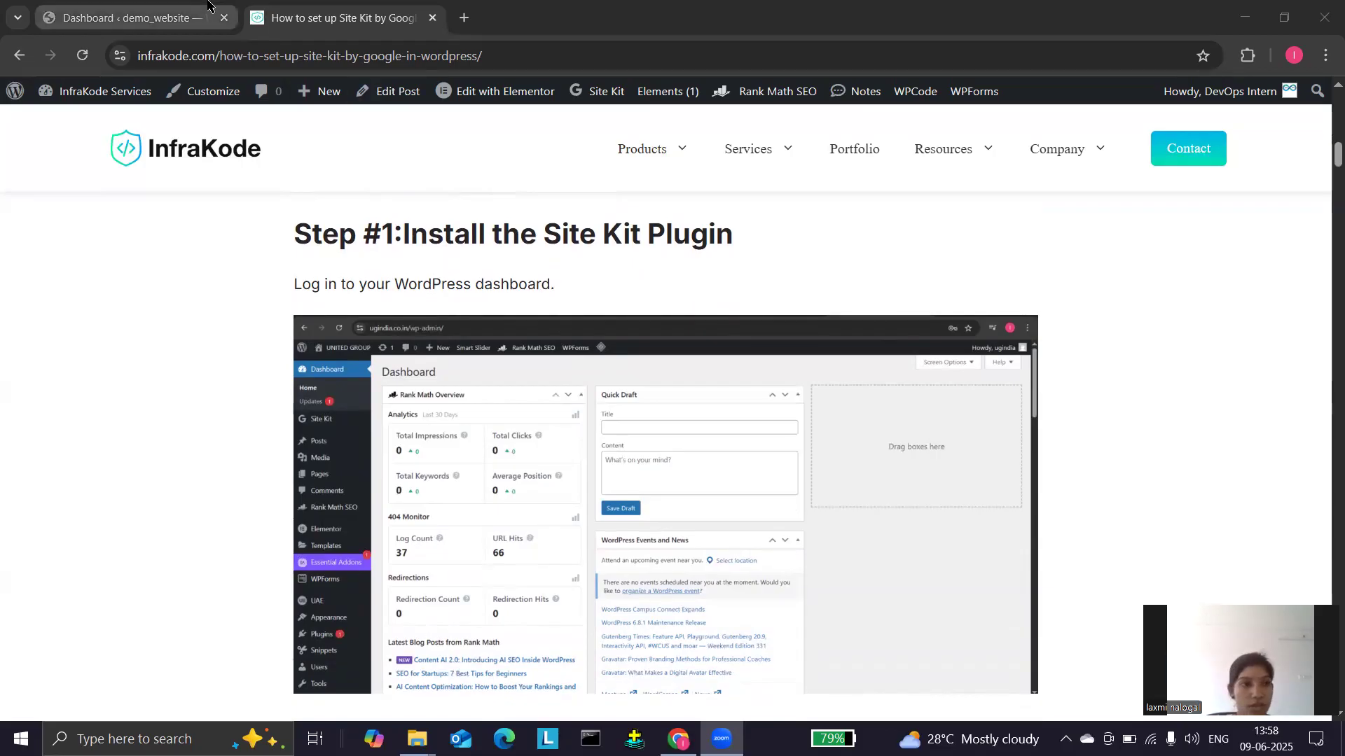
- Switch to the demo_website WordPress dashboard and search the plugins available to add for "site kit by google"
click(138, 3)
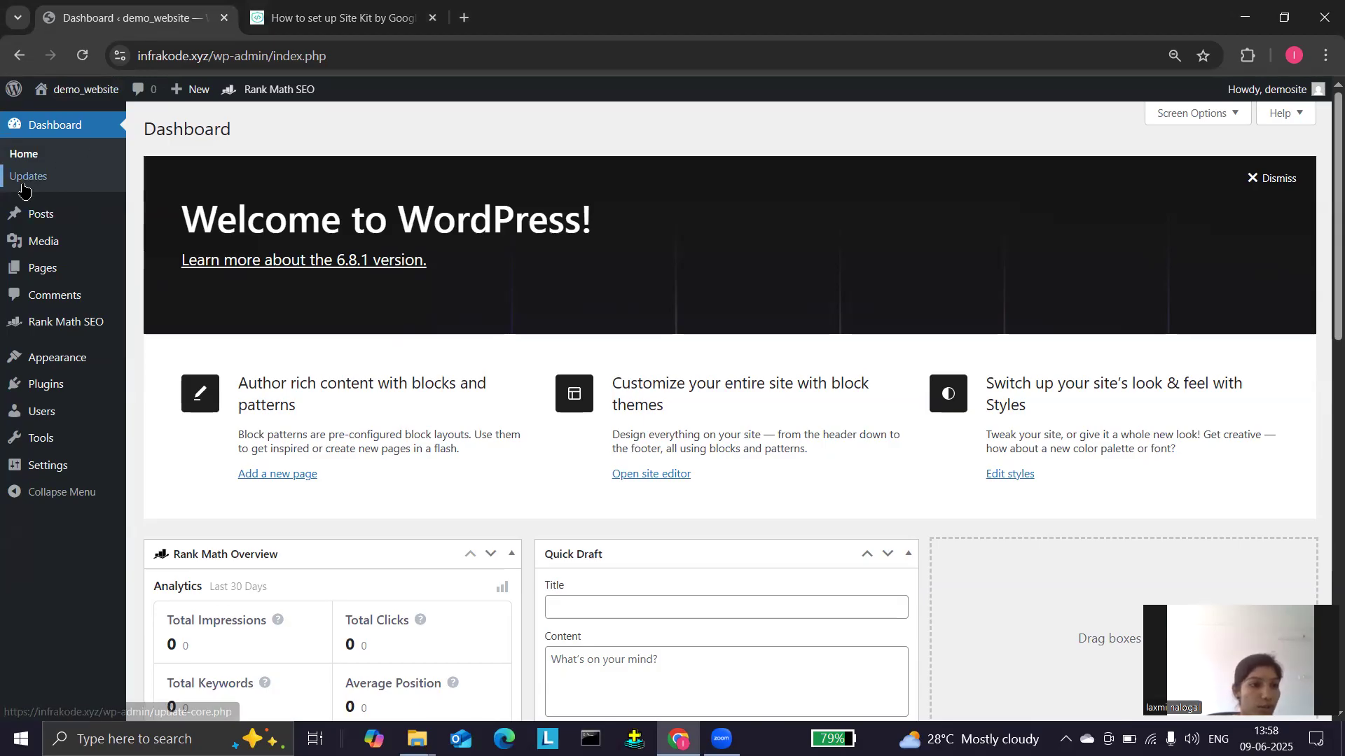
mouse_move(36, 212)
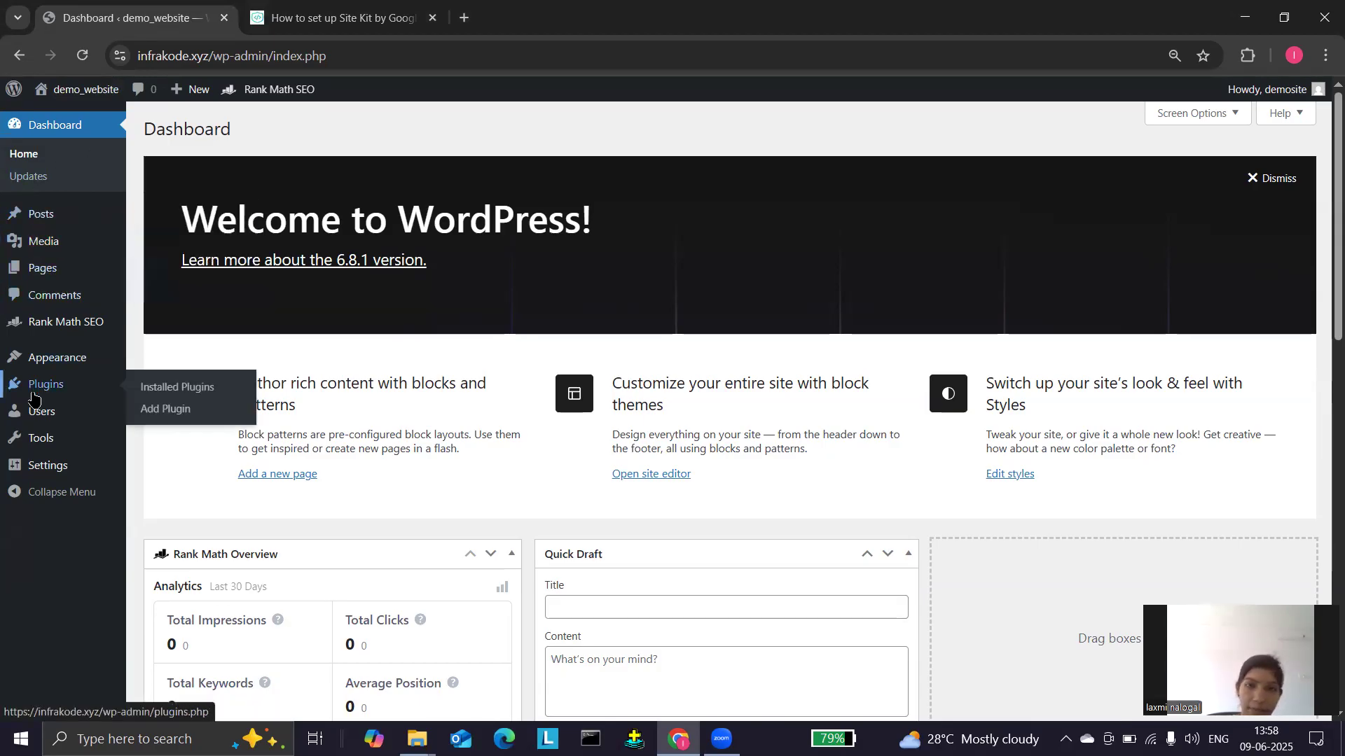
mouse_move(39, 392)
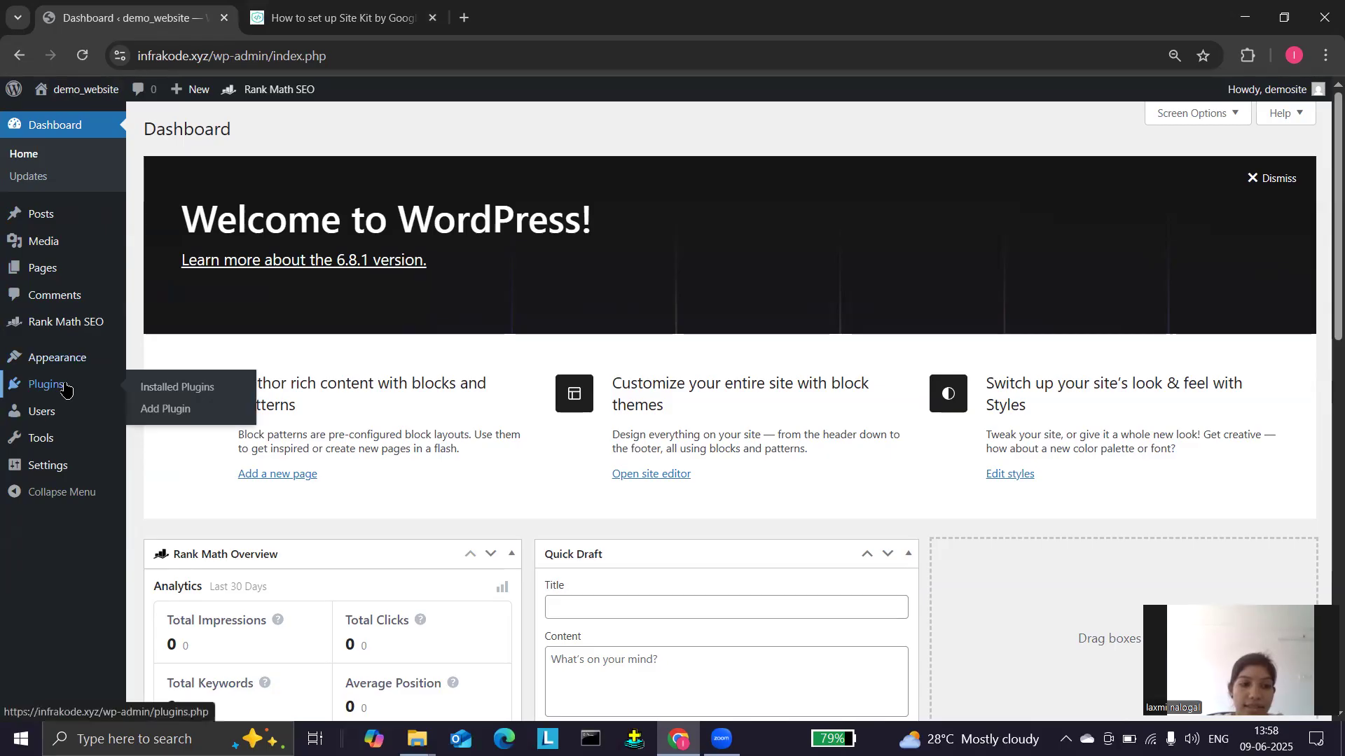
click(162, 411)
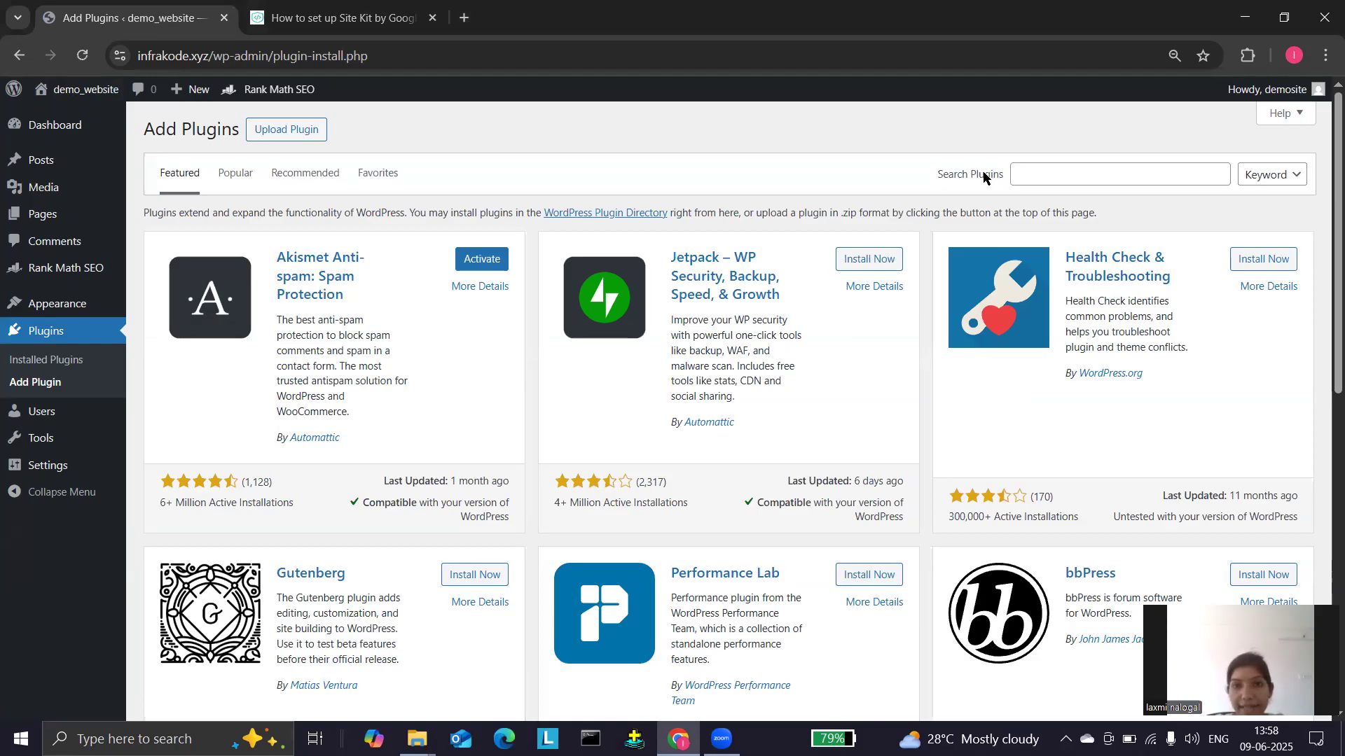
click(1031, 176)
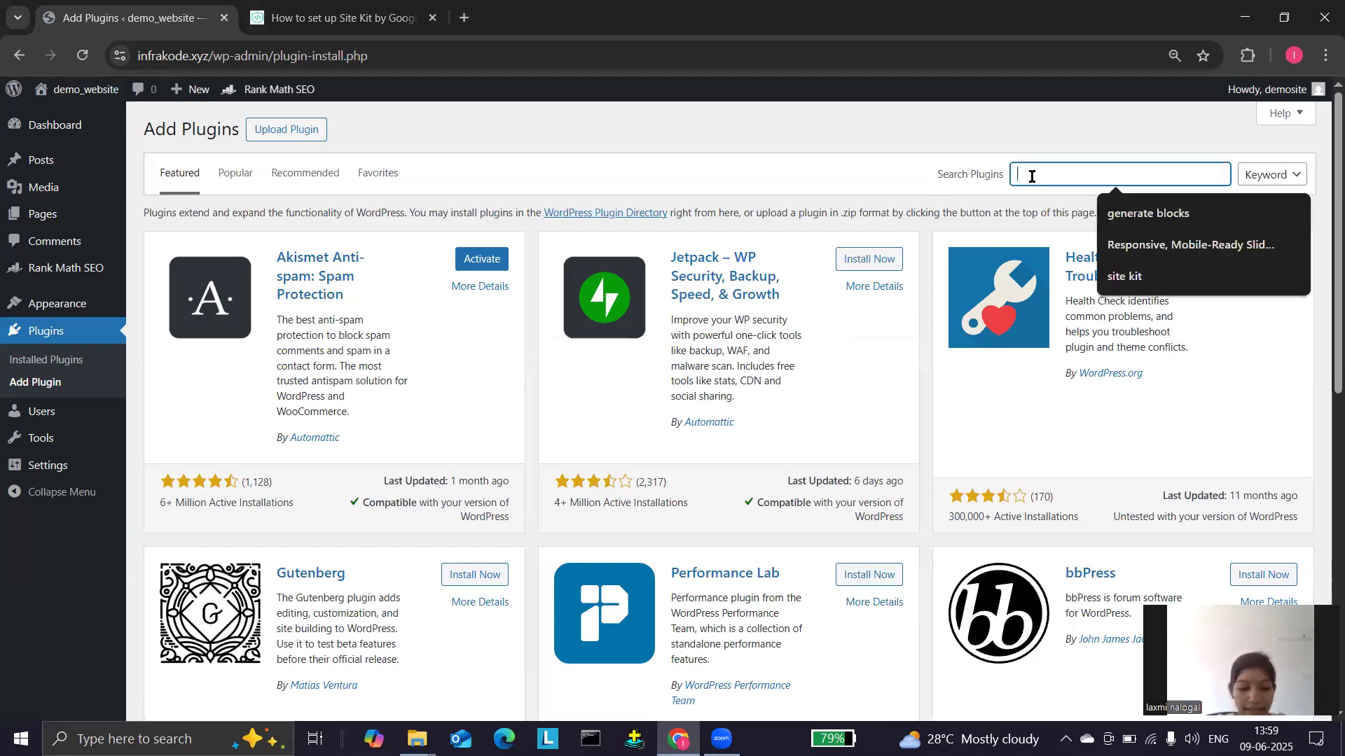
text(site kit by goo)
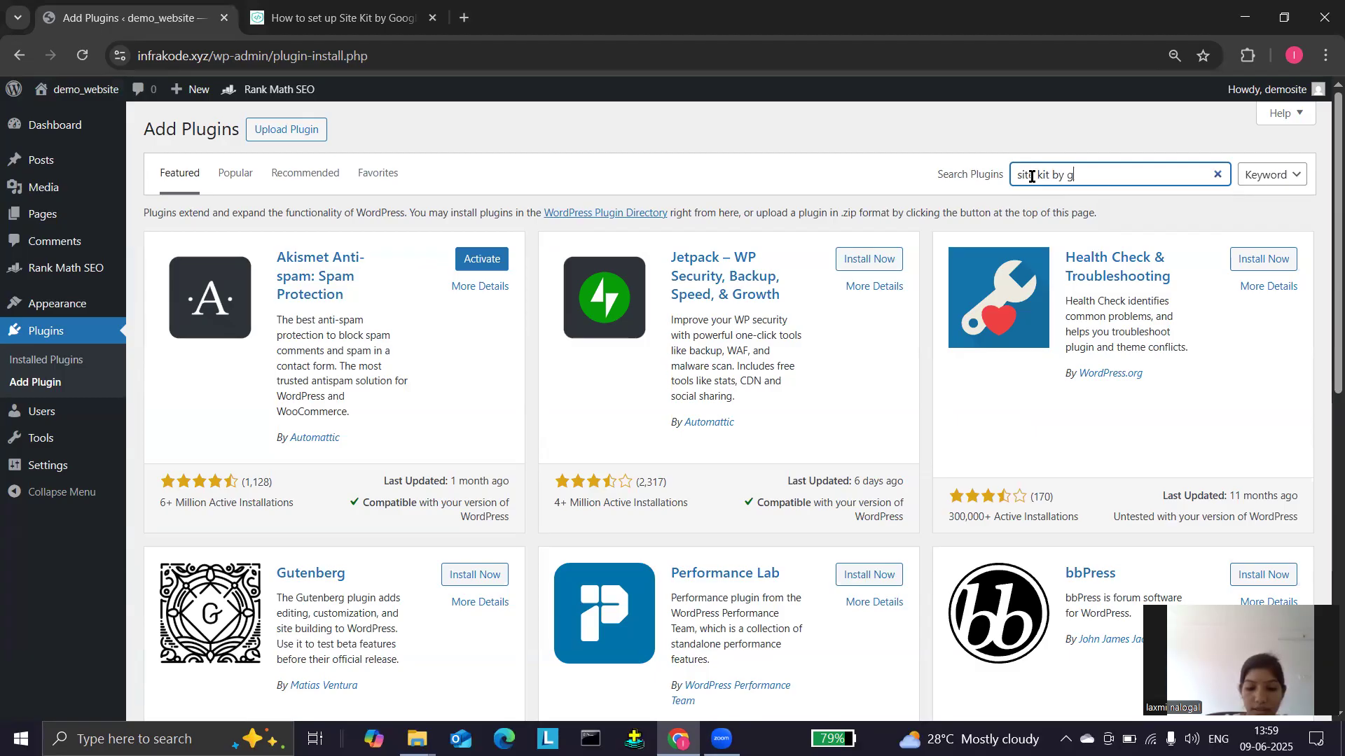
text(gle)
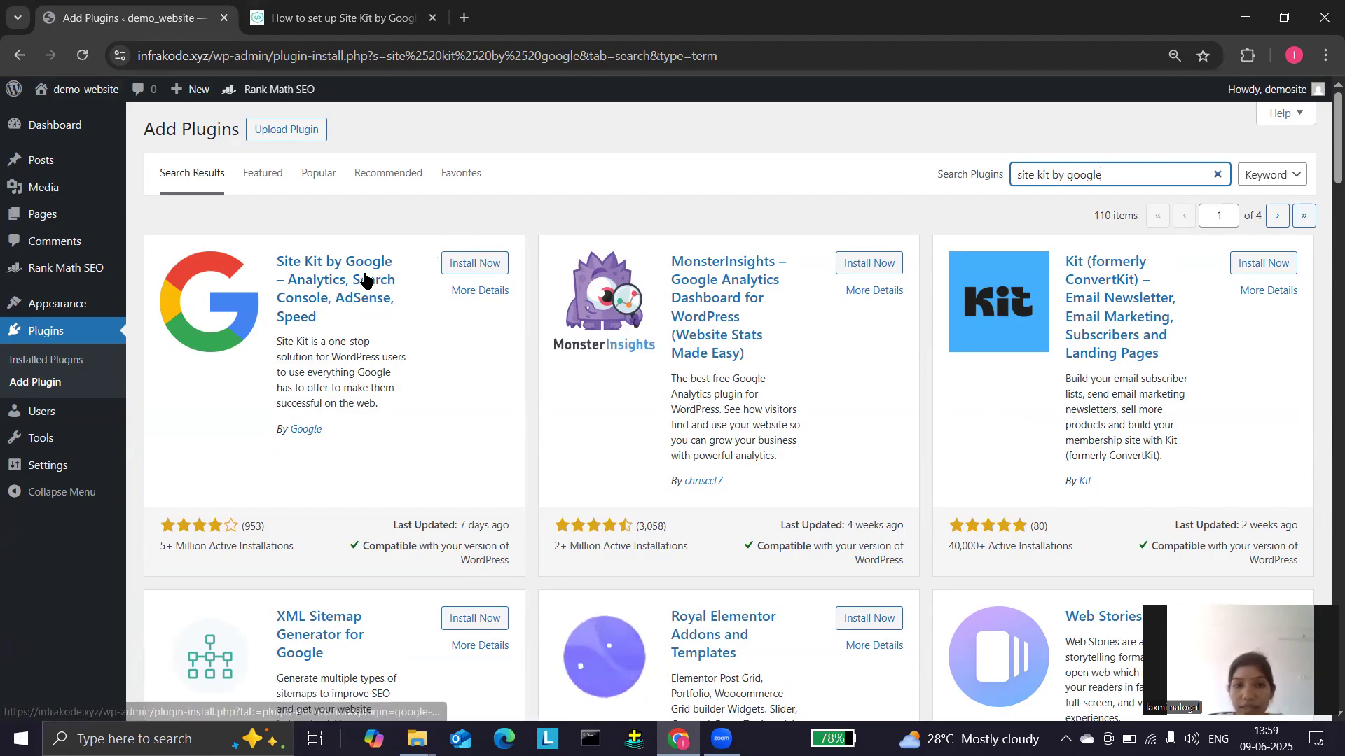
- Install and activate the Site Kit by Google plugin
click(452, 268)
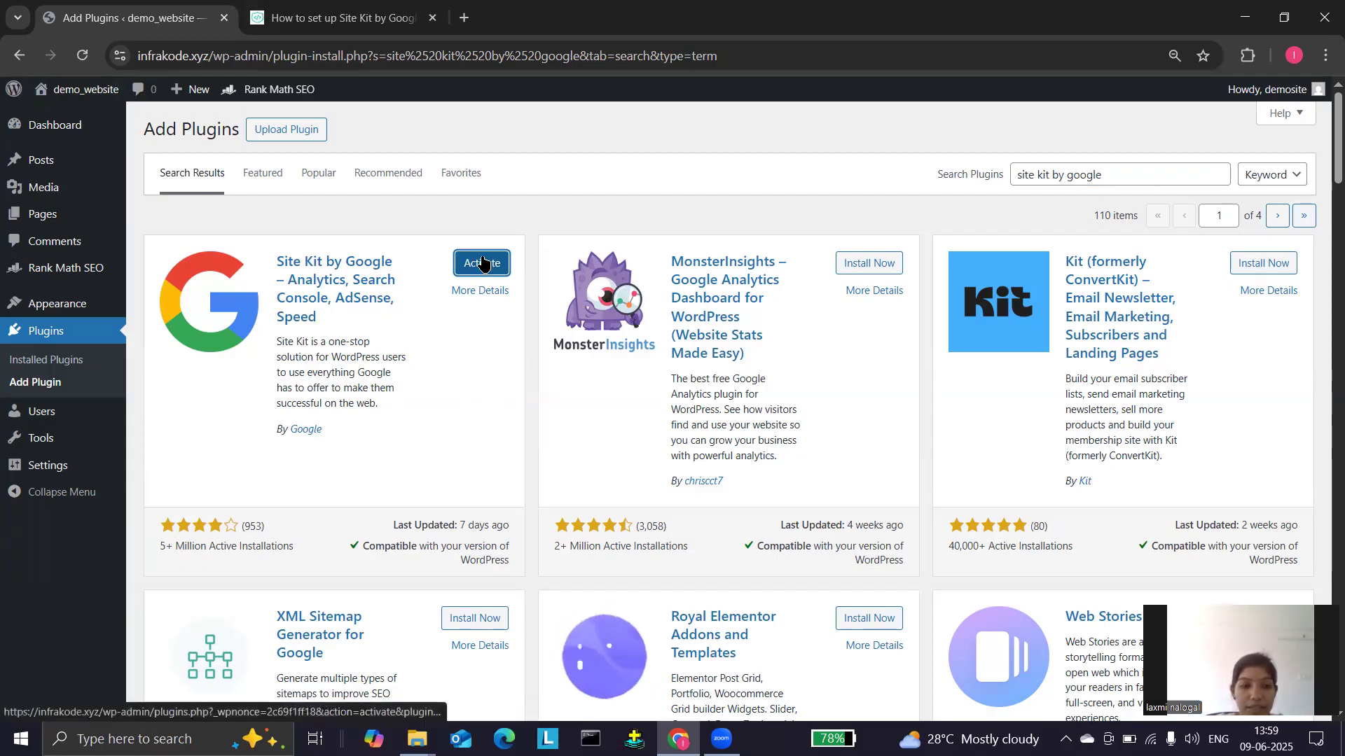
click(469, 275)
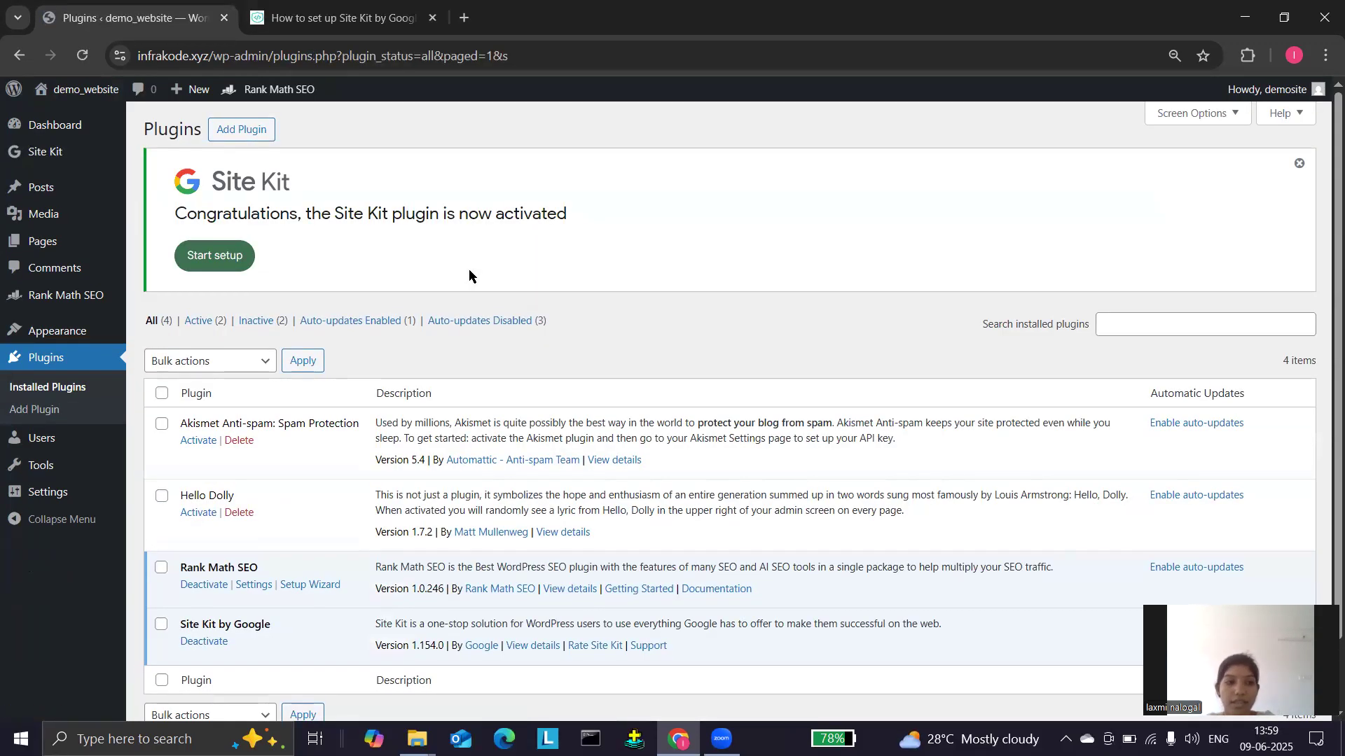
mouse_move(27, 171)
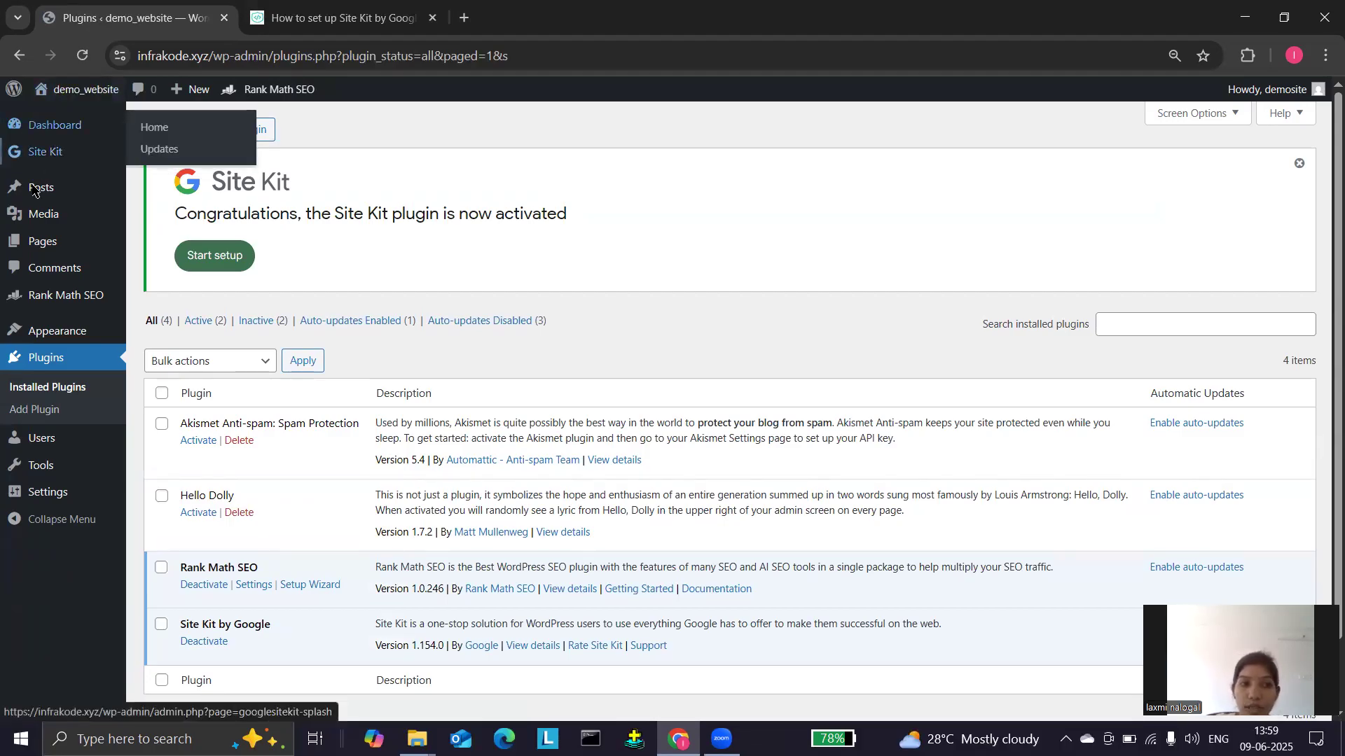
mouse_move(21, 344)
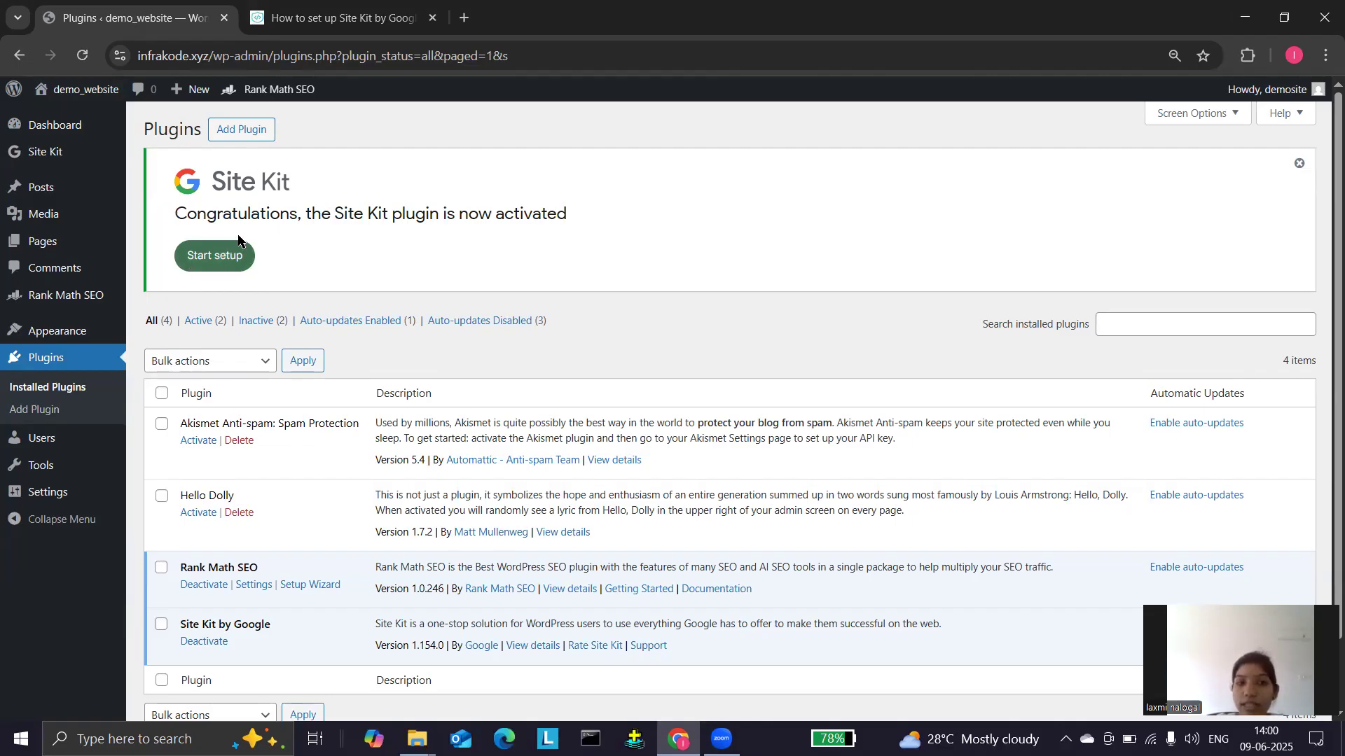
- Start the Site Kit setup and enable both connecting Google Analytics and sharing anonymous usage data
click(212, 268)
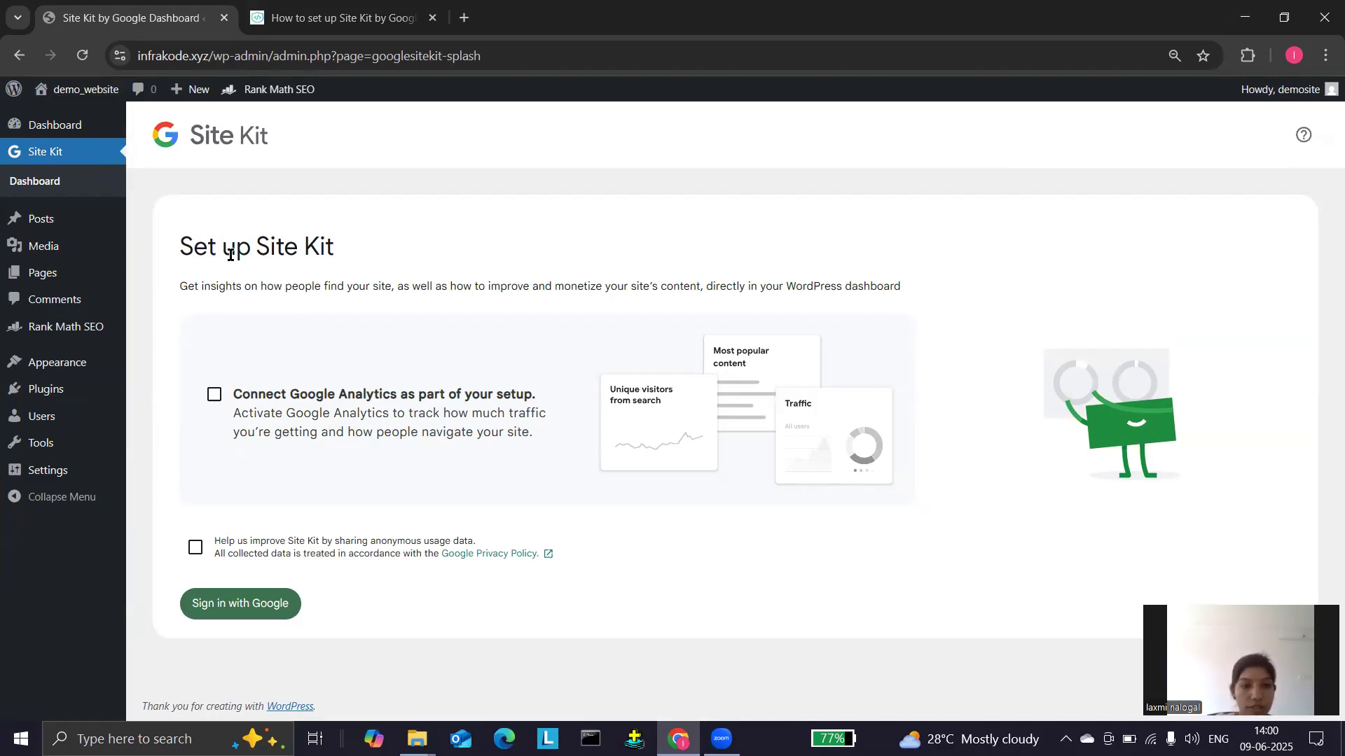
click(215, 397)
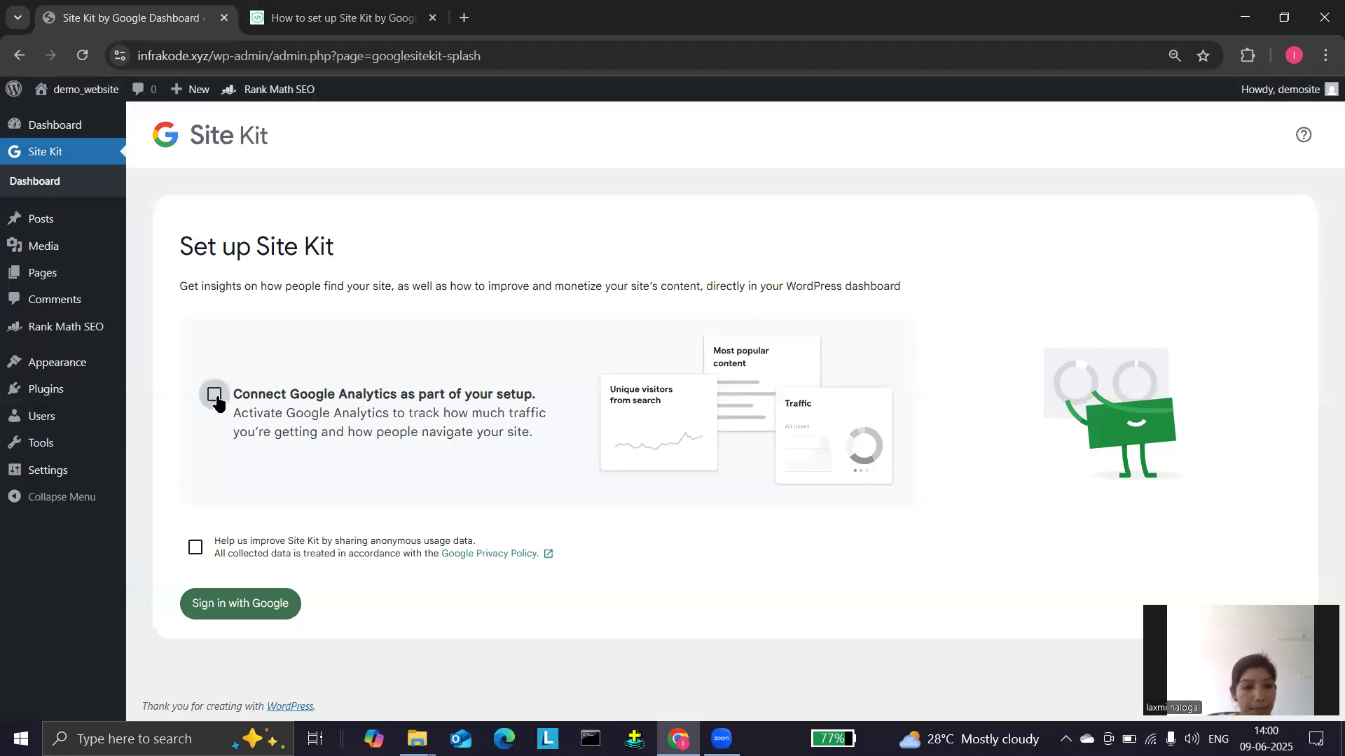
click(195, 548)
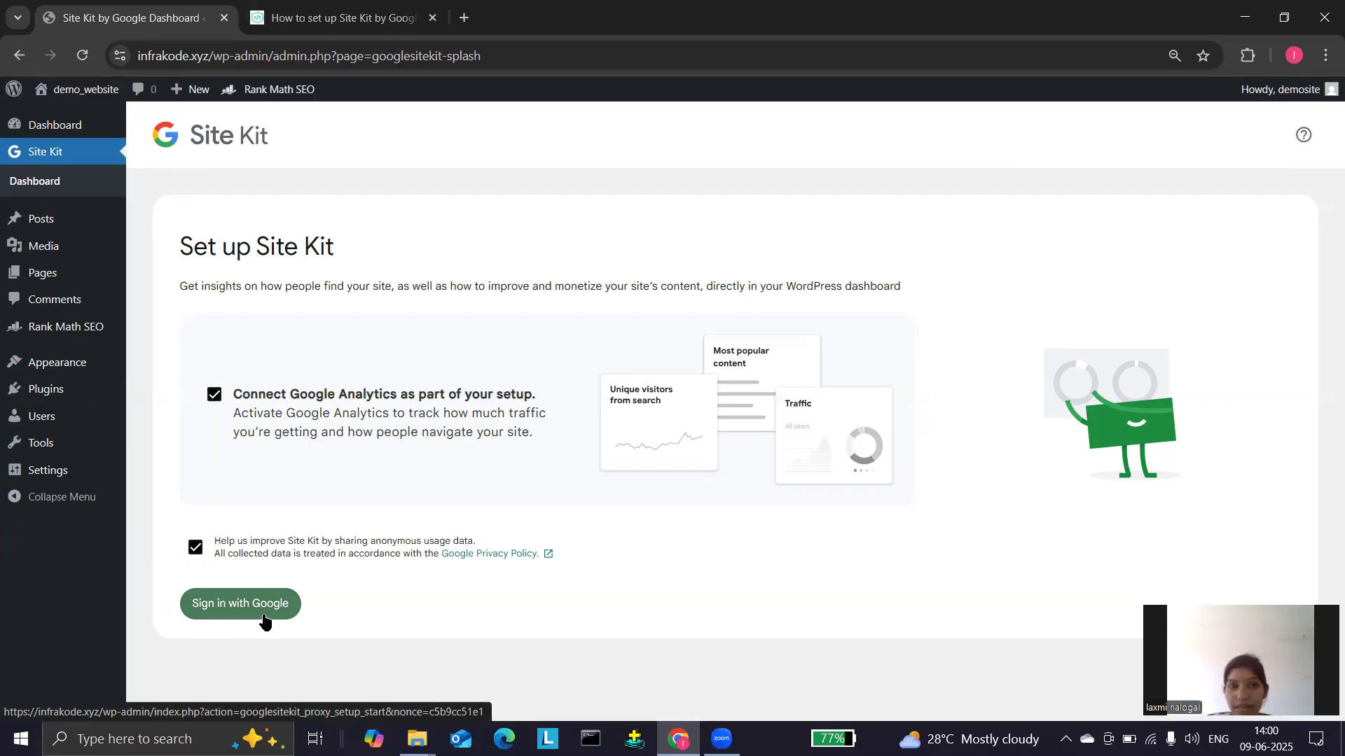
- Review the article's Step #3 on connecting a Google account and choosing which account to use, and return to the Site Kit setup page
click(336, 17)
scroll(531, 382, down, 5)
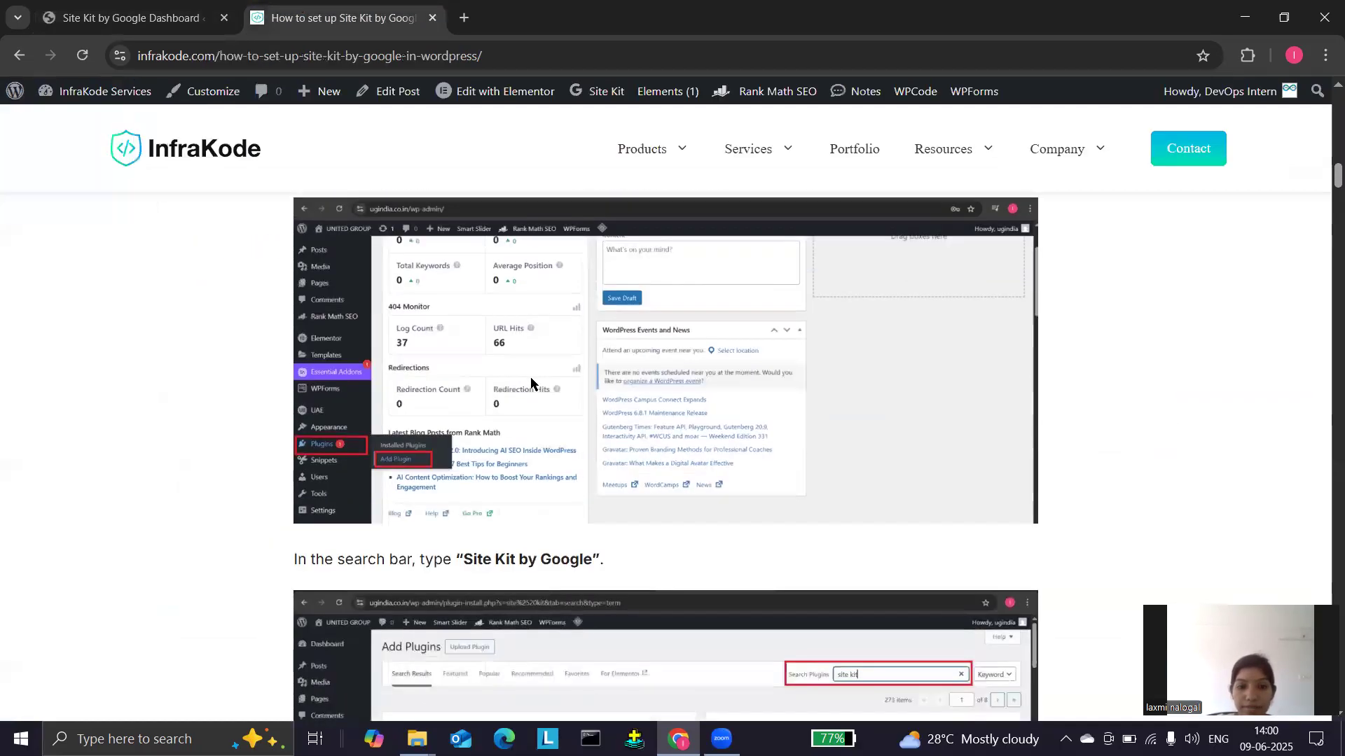
scroll(531, 383, down, 12)
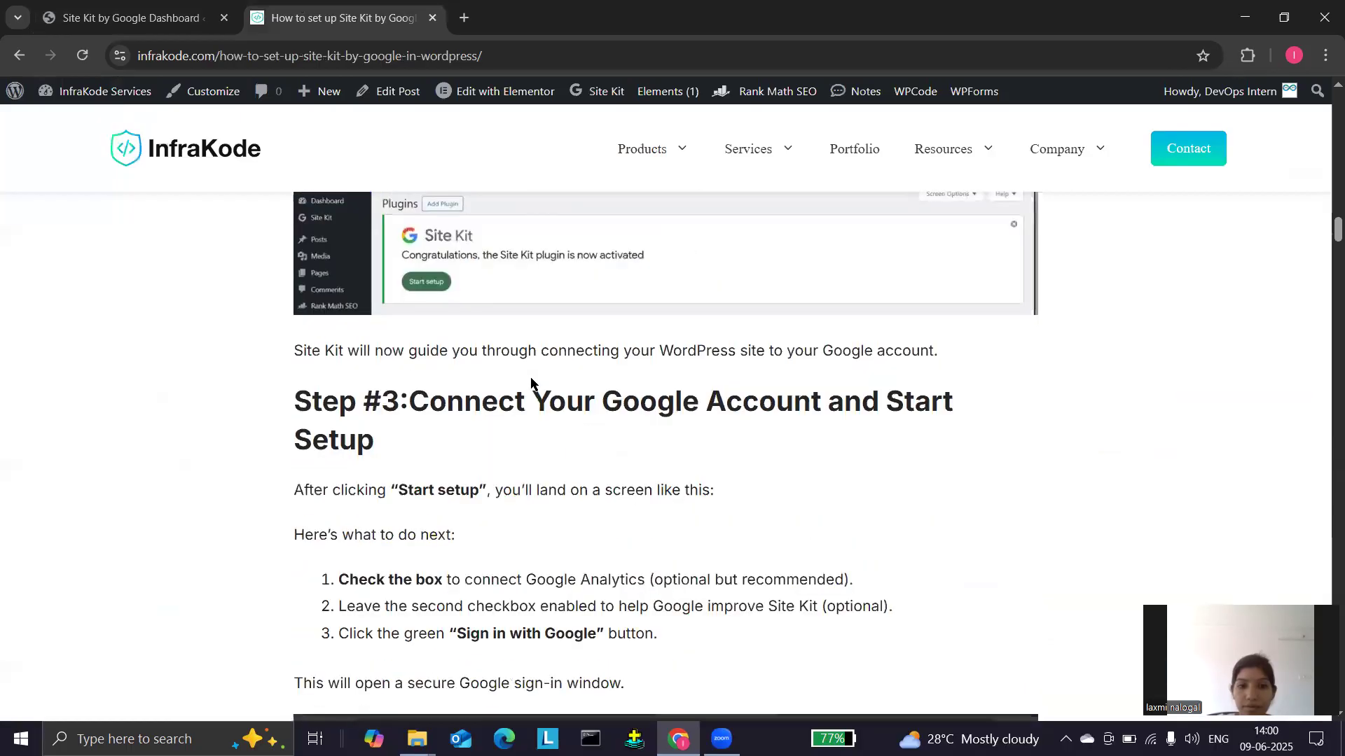
scroll(531, 382, up, 1)
scroll(531, 383, down, 1)
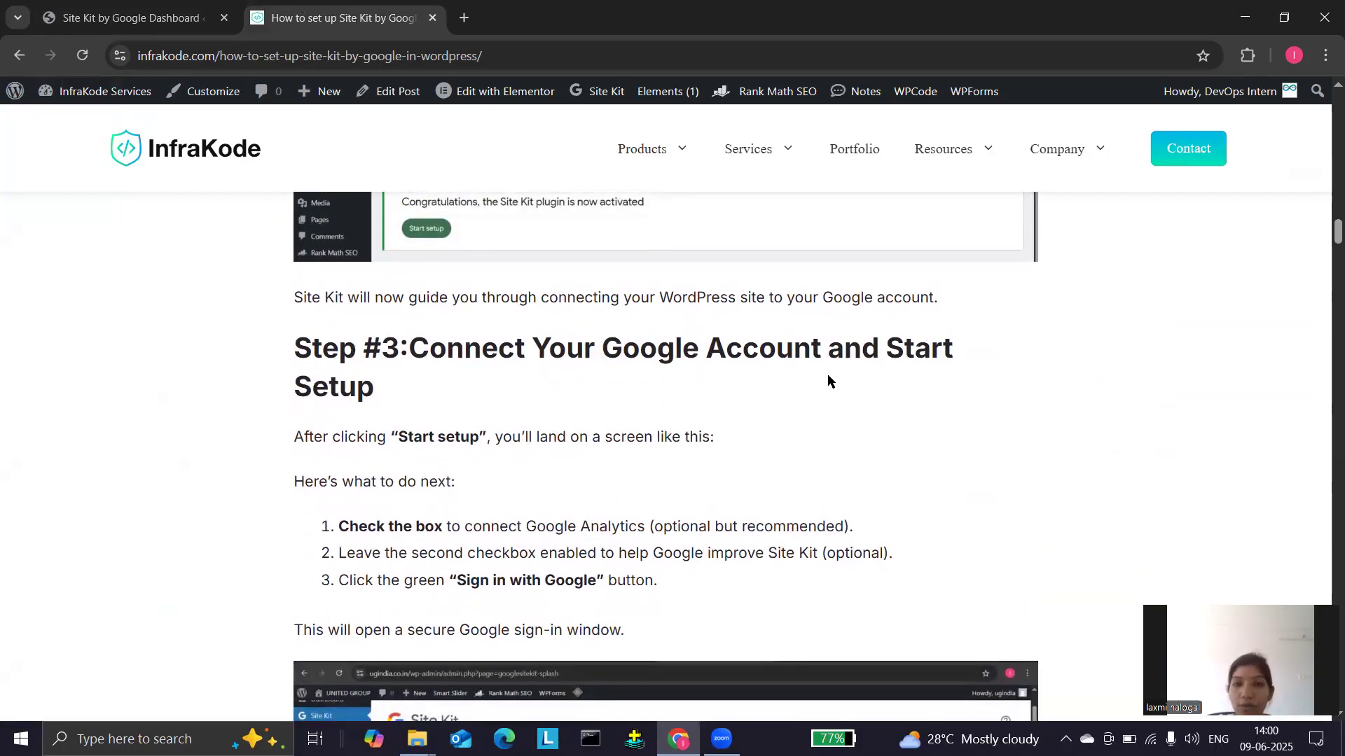
scroll(521, 441, down, 2)
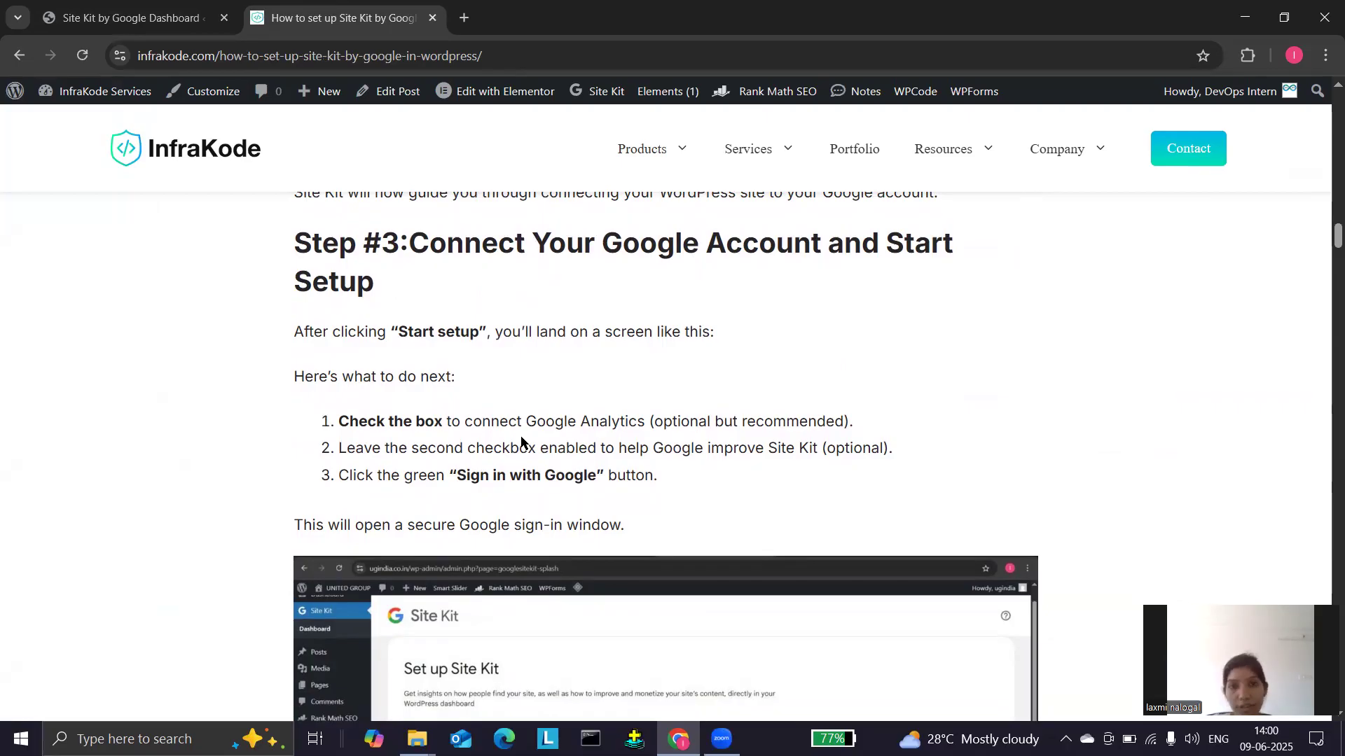
scroll(521, 442, down, 2)
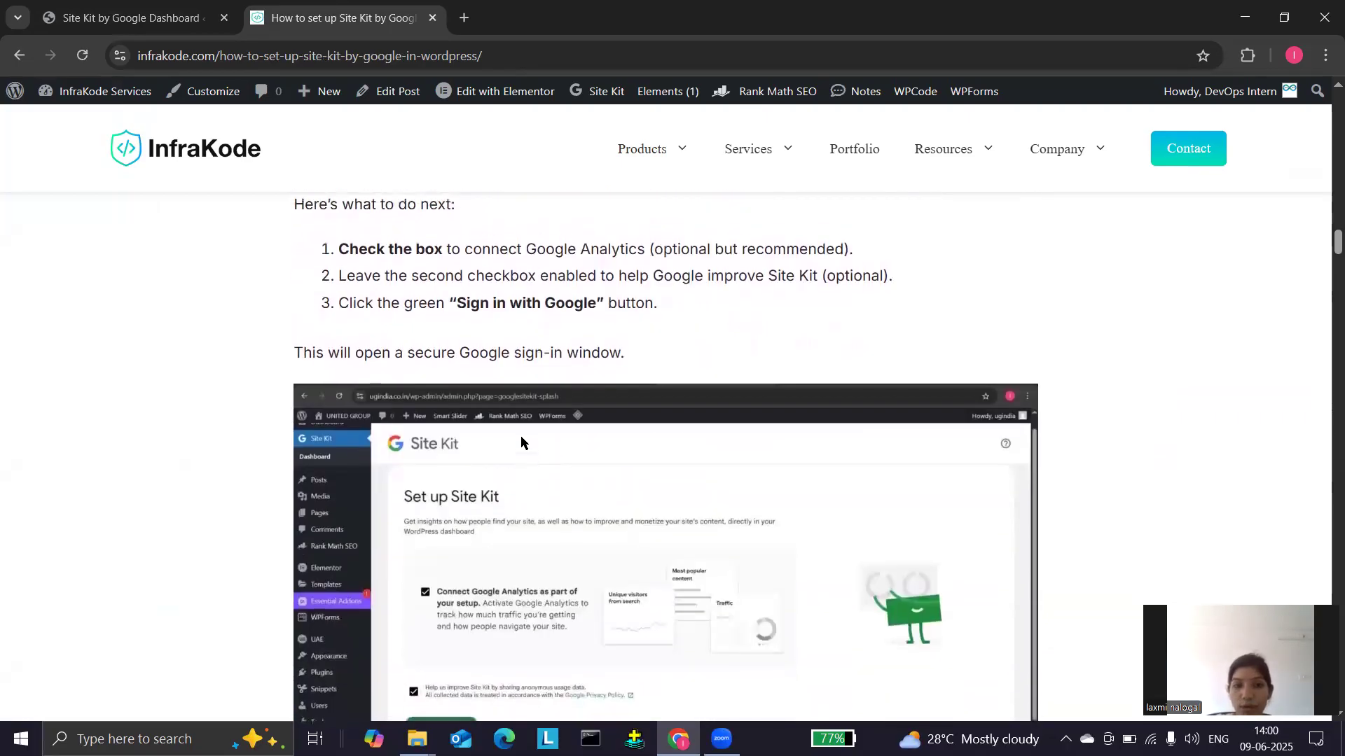
scroll(520, 435, down, 2)
scroll(519, 436, up, 2)
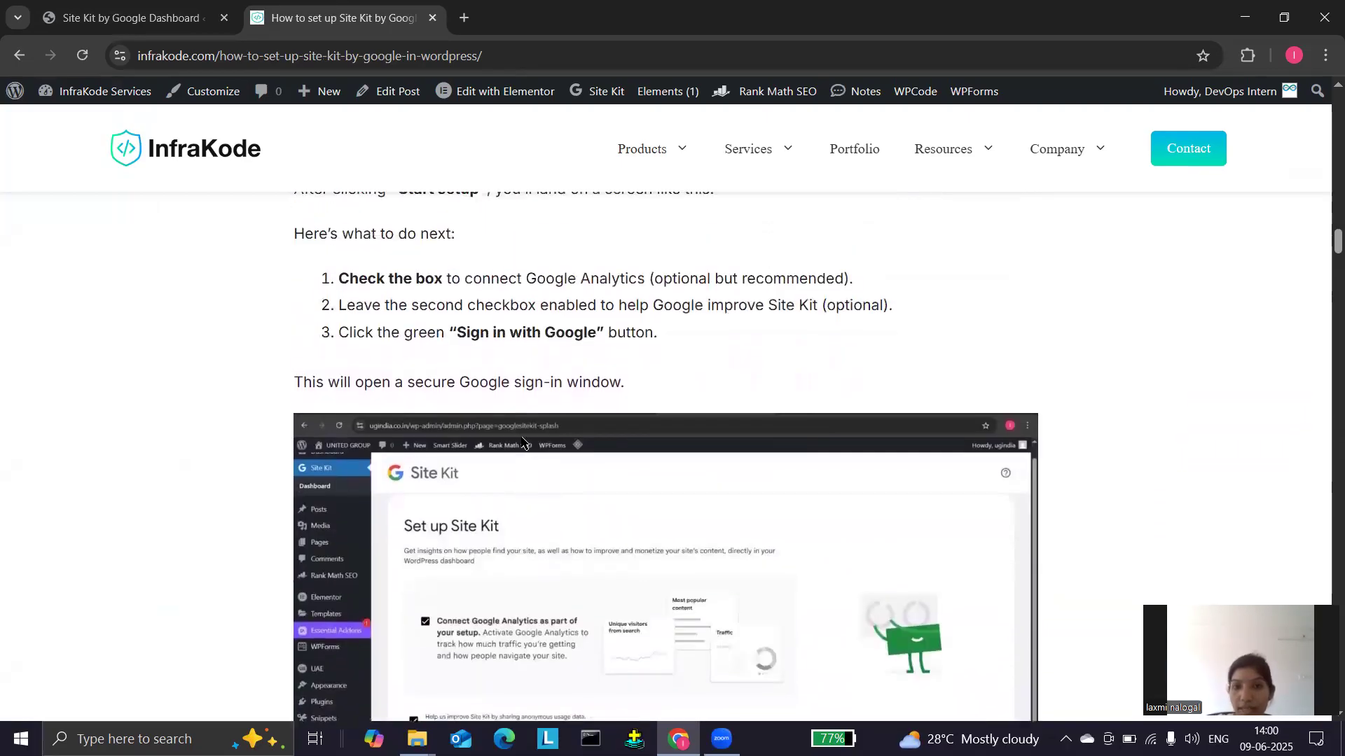
scroll(500, 336, down, 1)
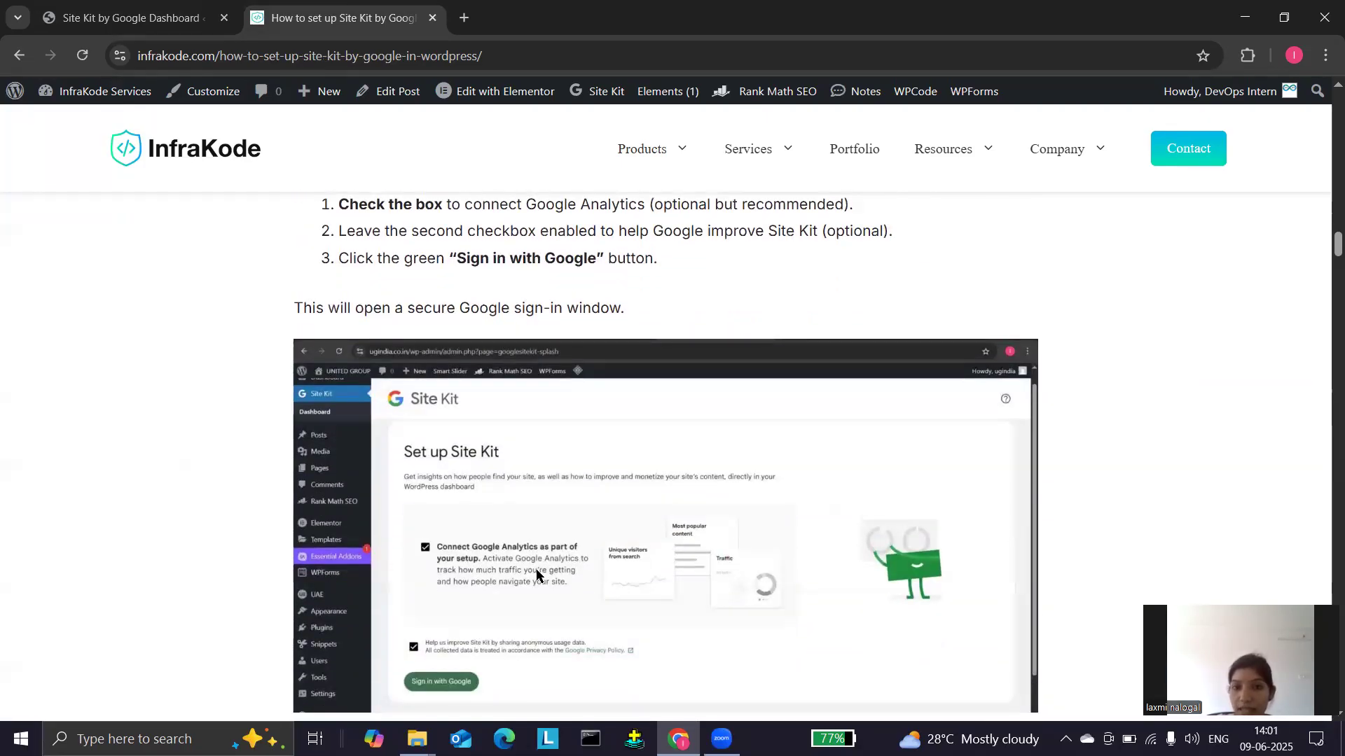
scroll(536, 575, up, 1)
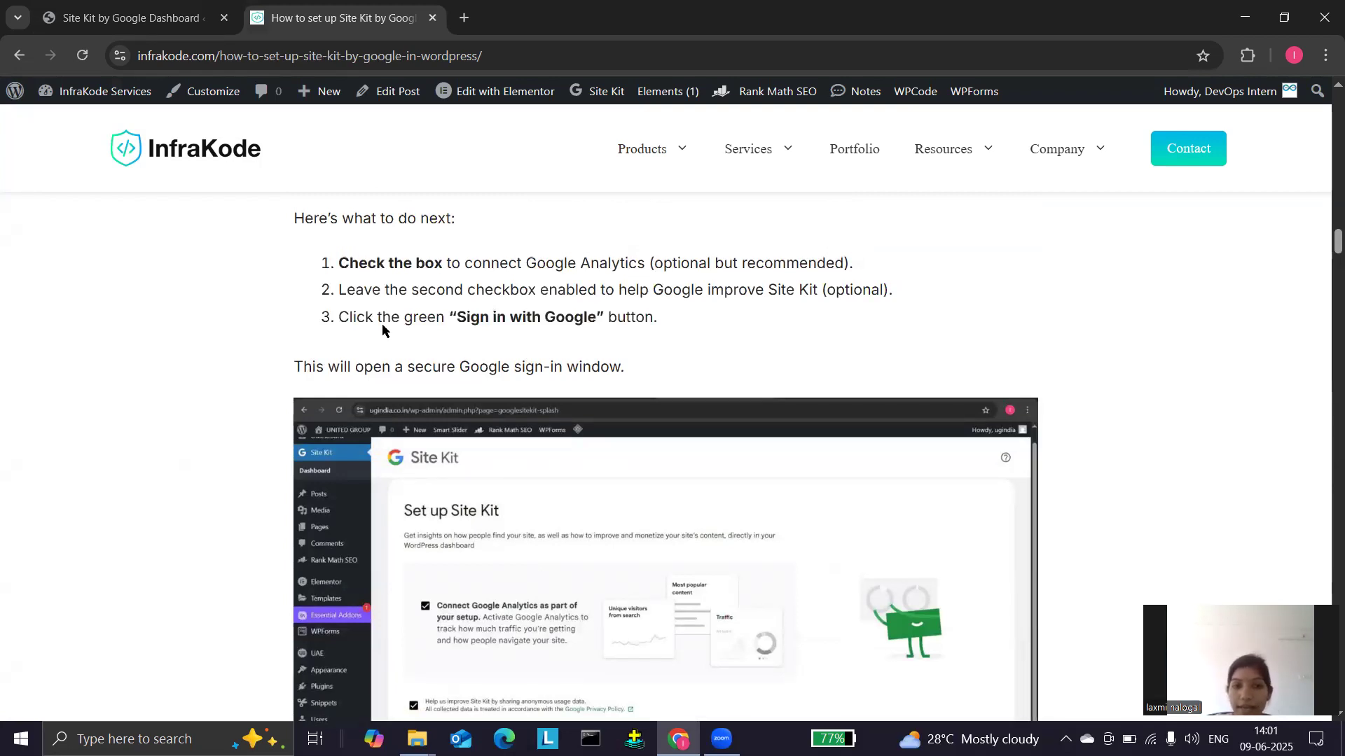
scroll(526, 339, down, 2)
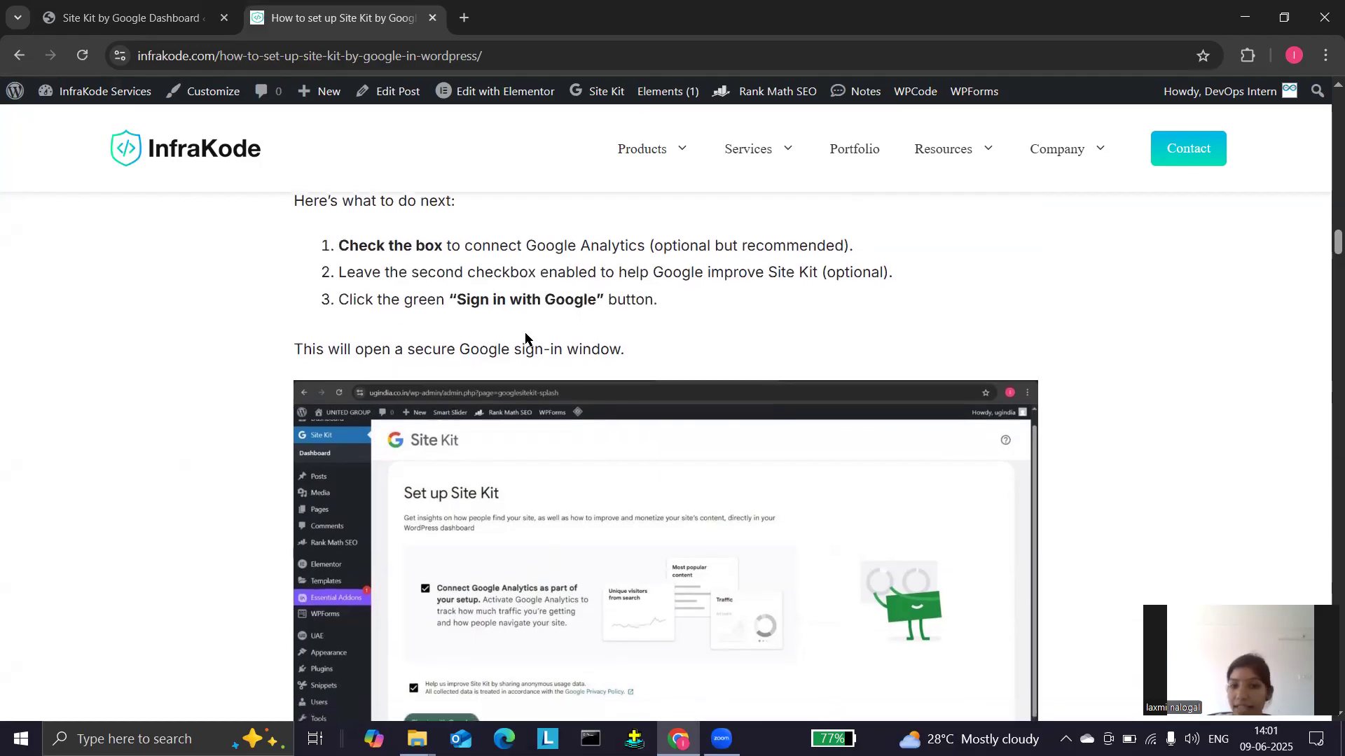
scroll(526, 339, down, 1)
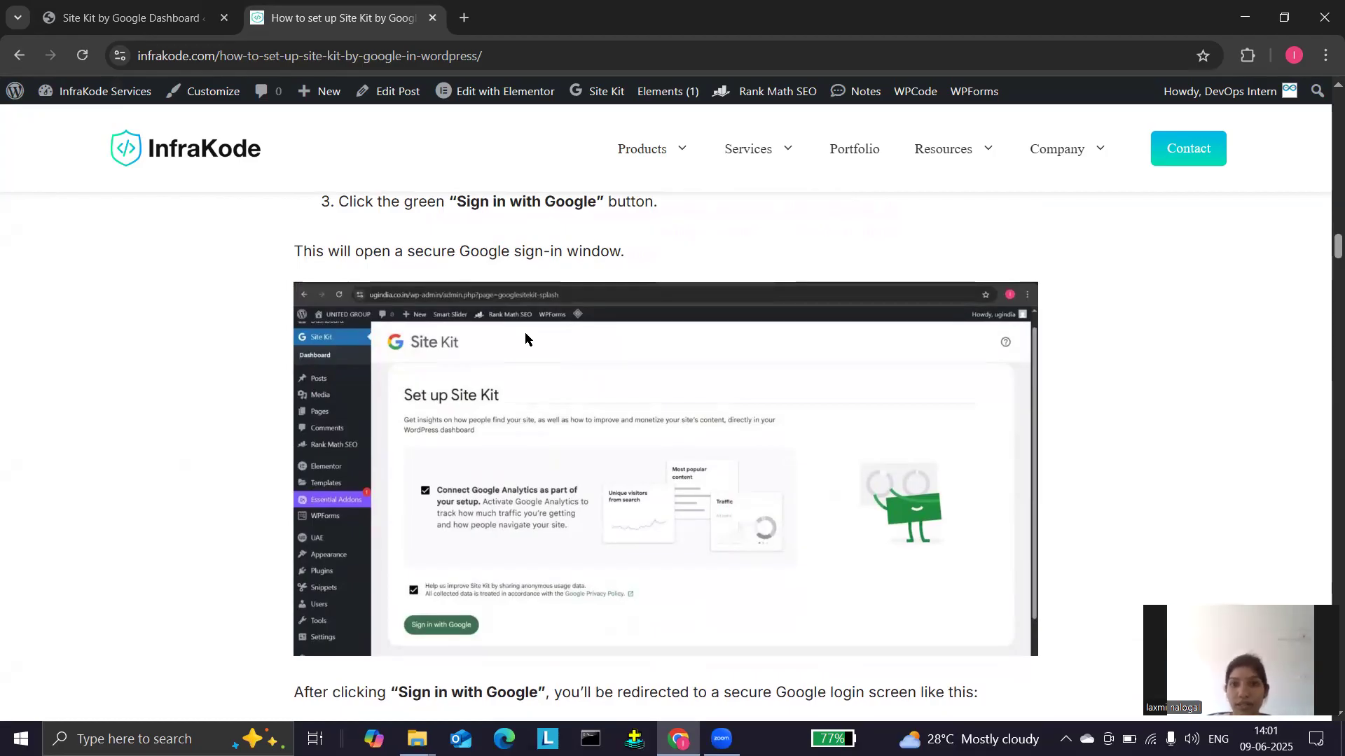
scroll(526, 339, down, 4)
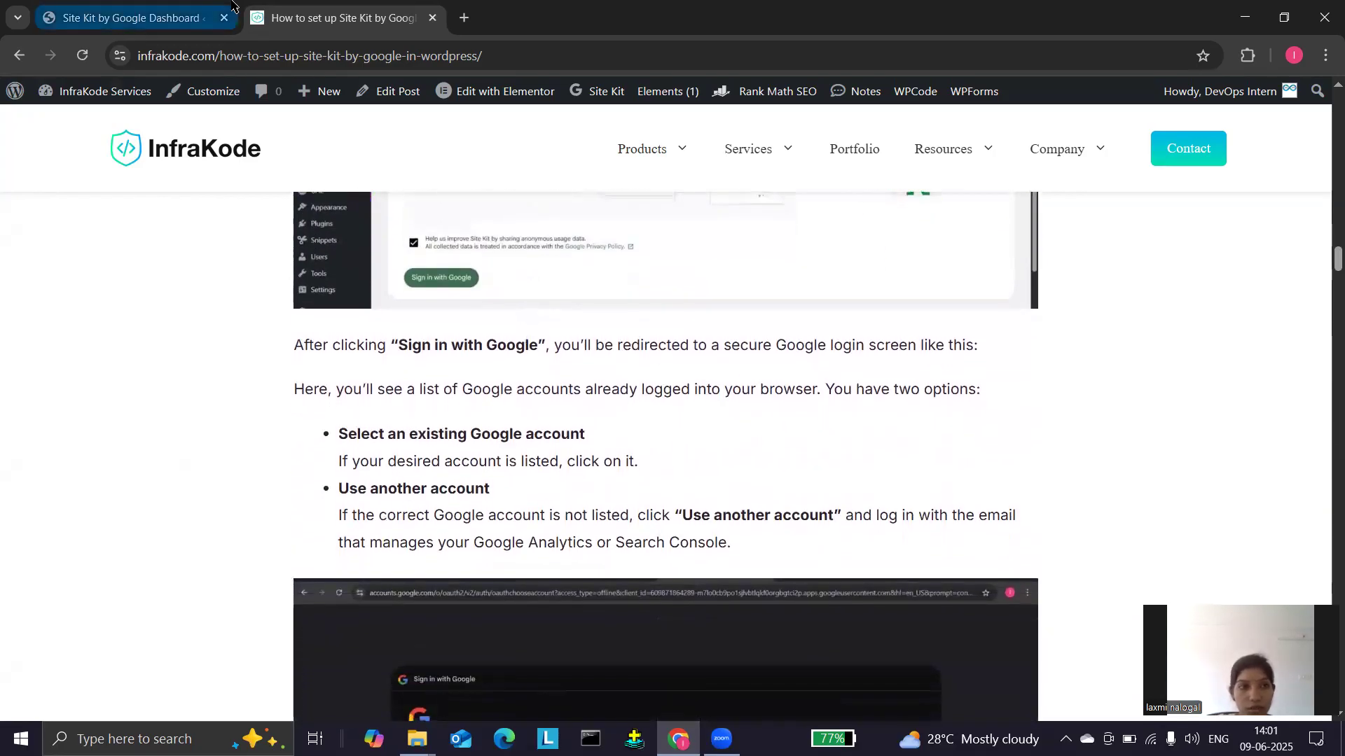
click(175, 3)
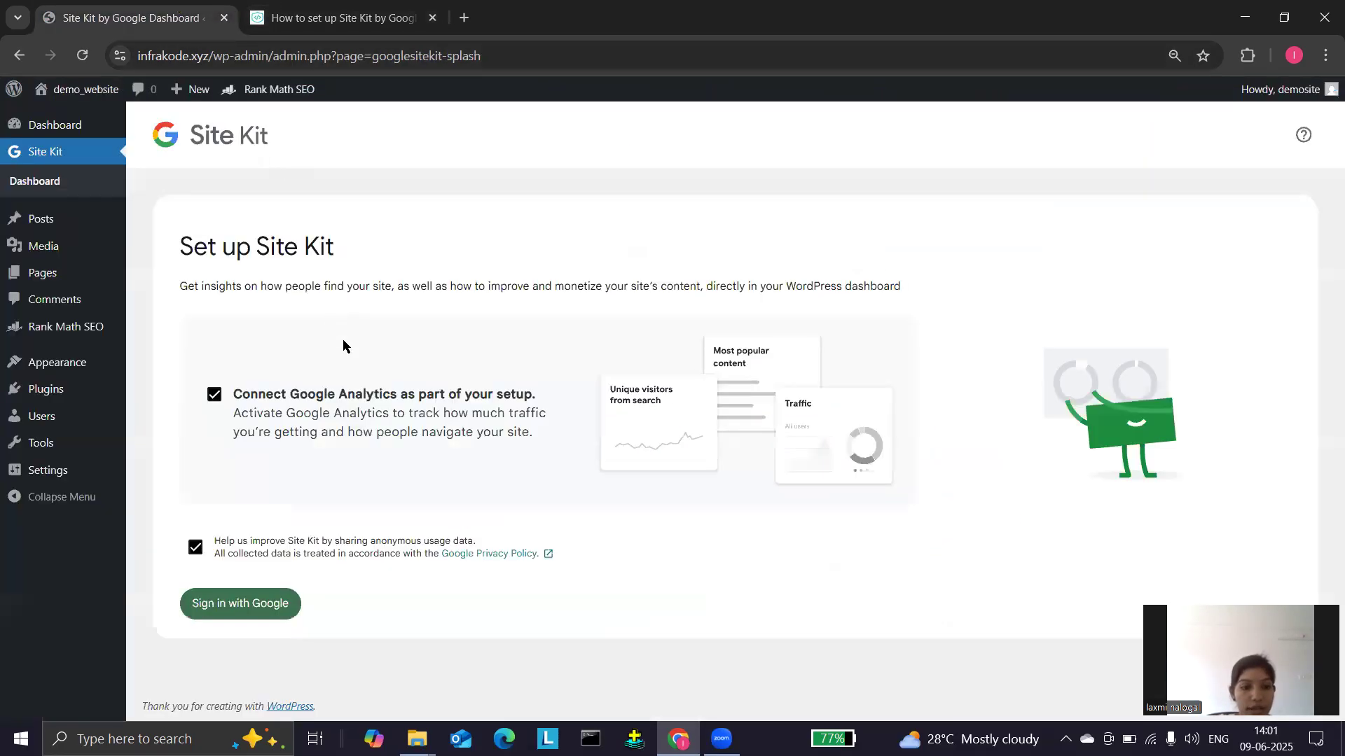
- Sign in to Site Kit with the InfraKode Google account and grant the requested account access
click(243, 605)
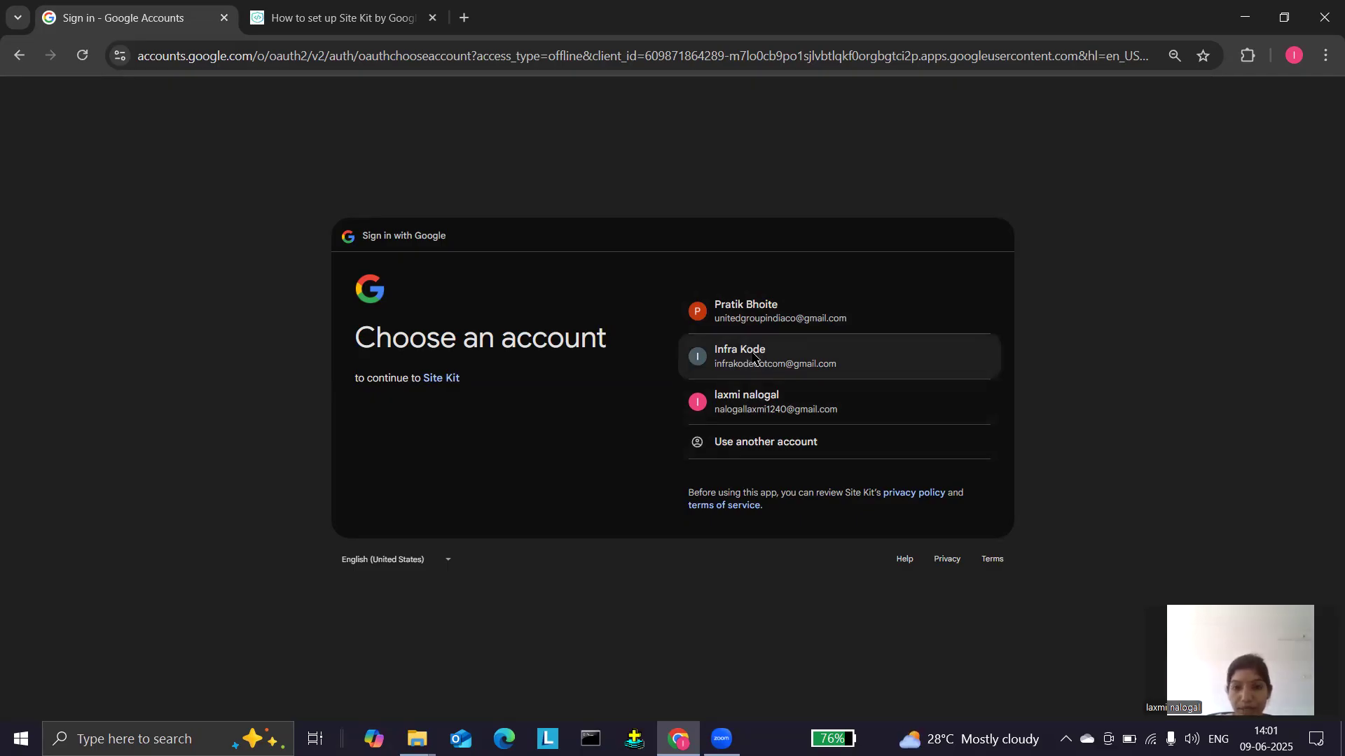
click(754, 358)
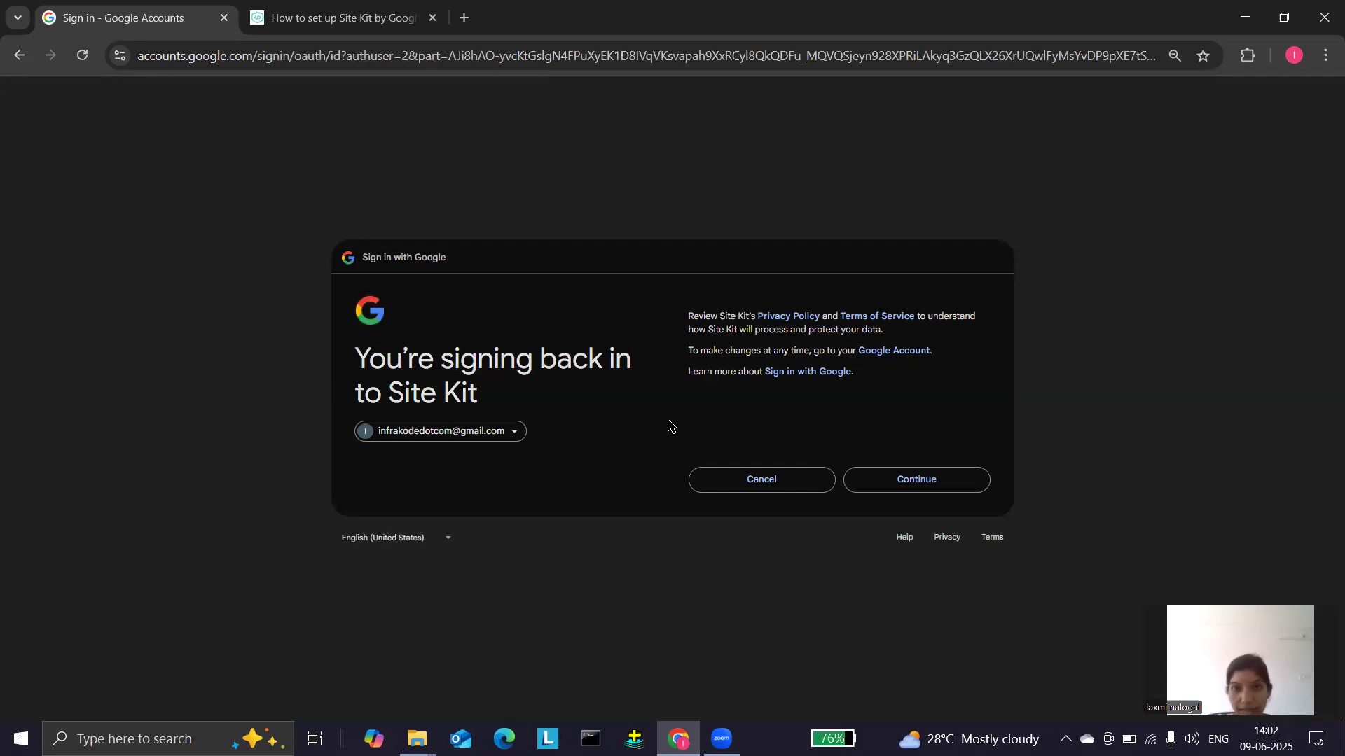
click(872, 484)
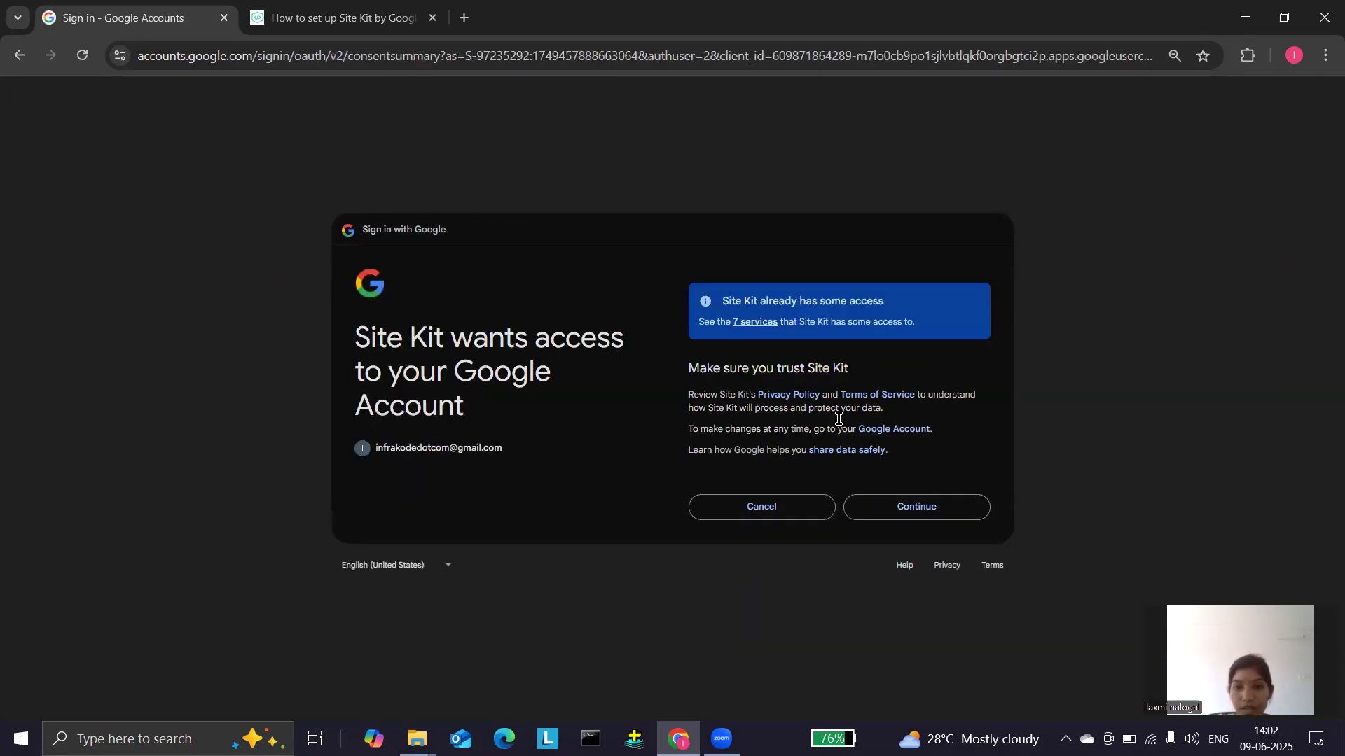
click(867, 517)
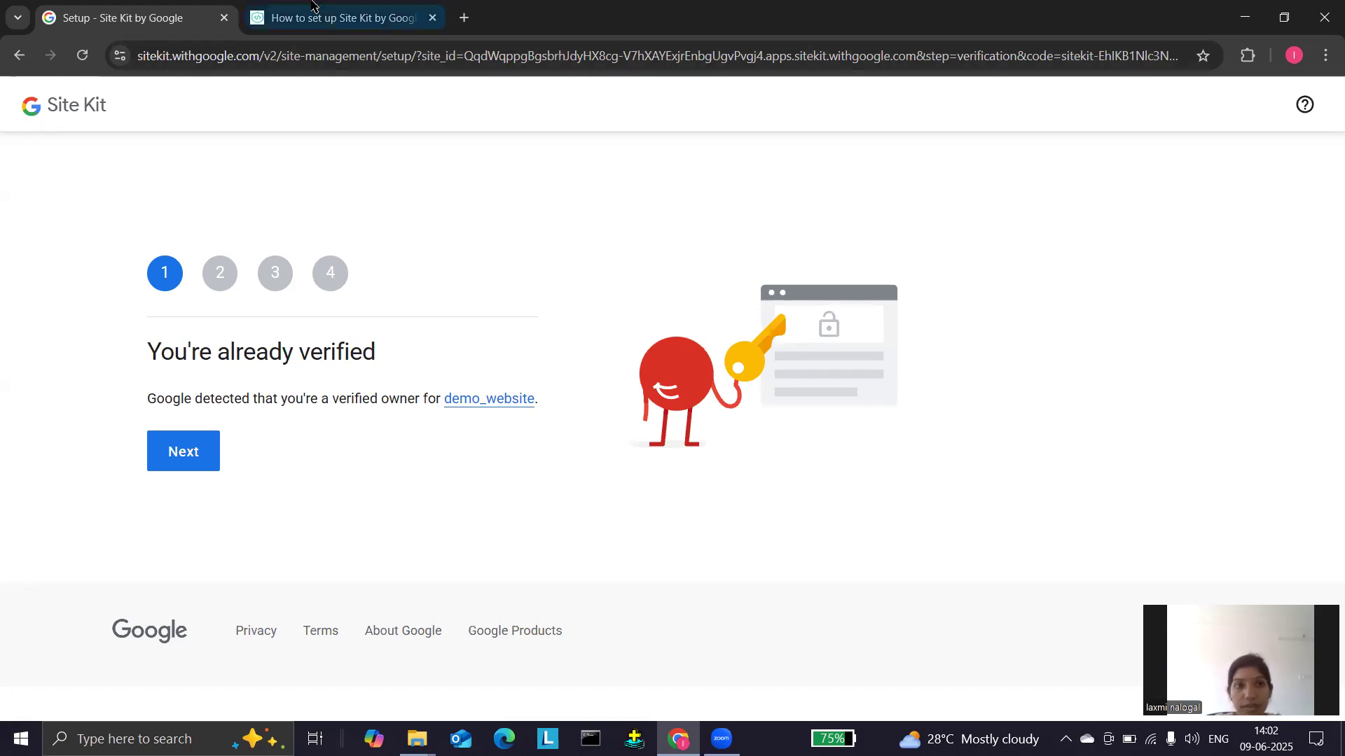
- Review the article's Step #5 on verifying site ownership against the Site Kit verification page, and return to the setup
click(337, 17)
scroll(454, 356, down, 4)
scroll(454, 356, down, 18)
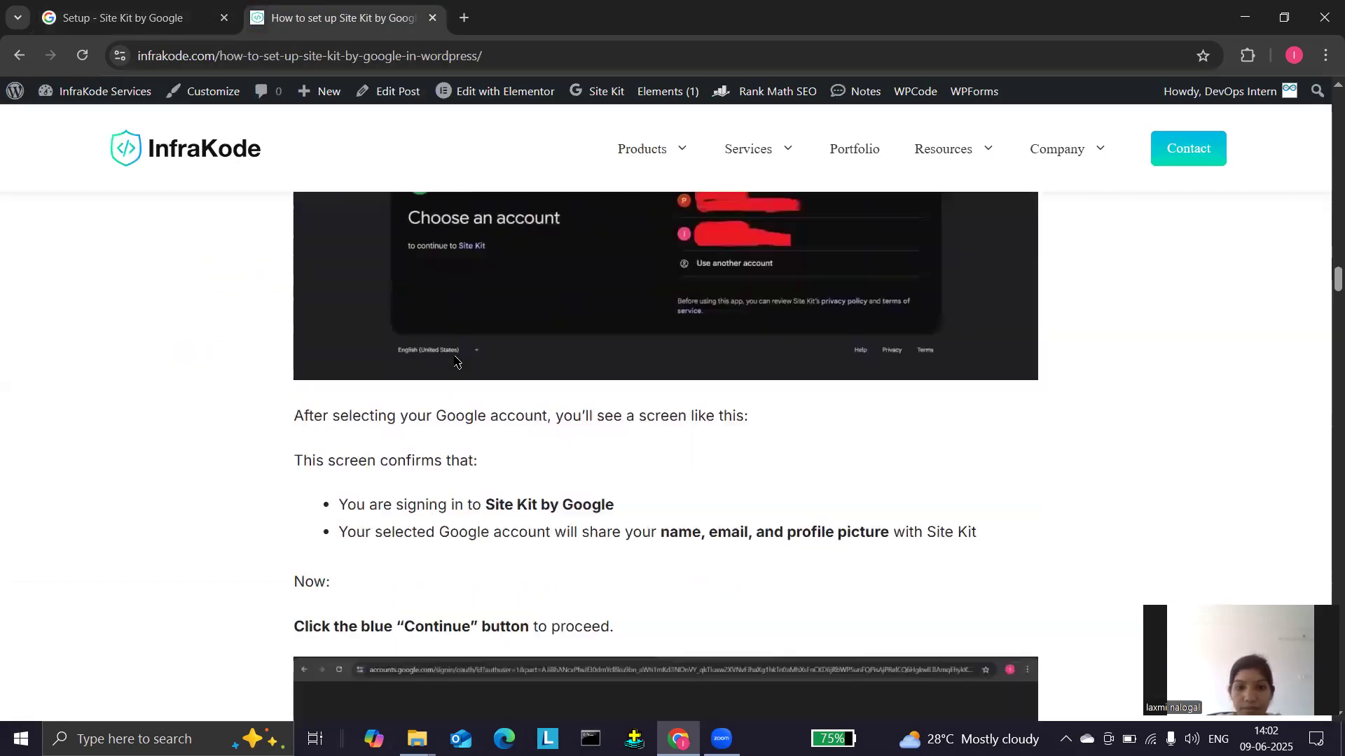
scroll(455, 359, down, 6)
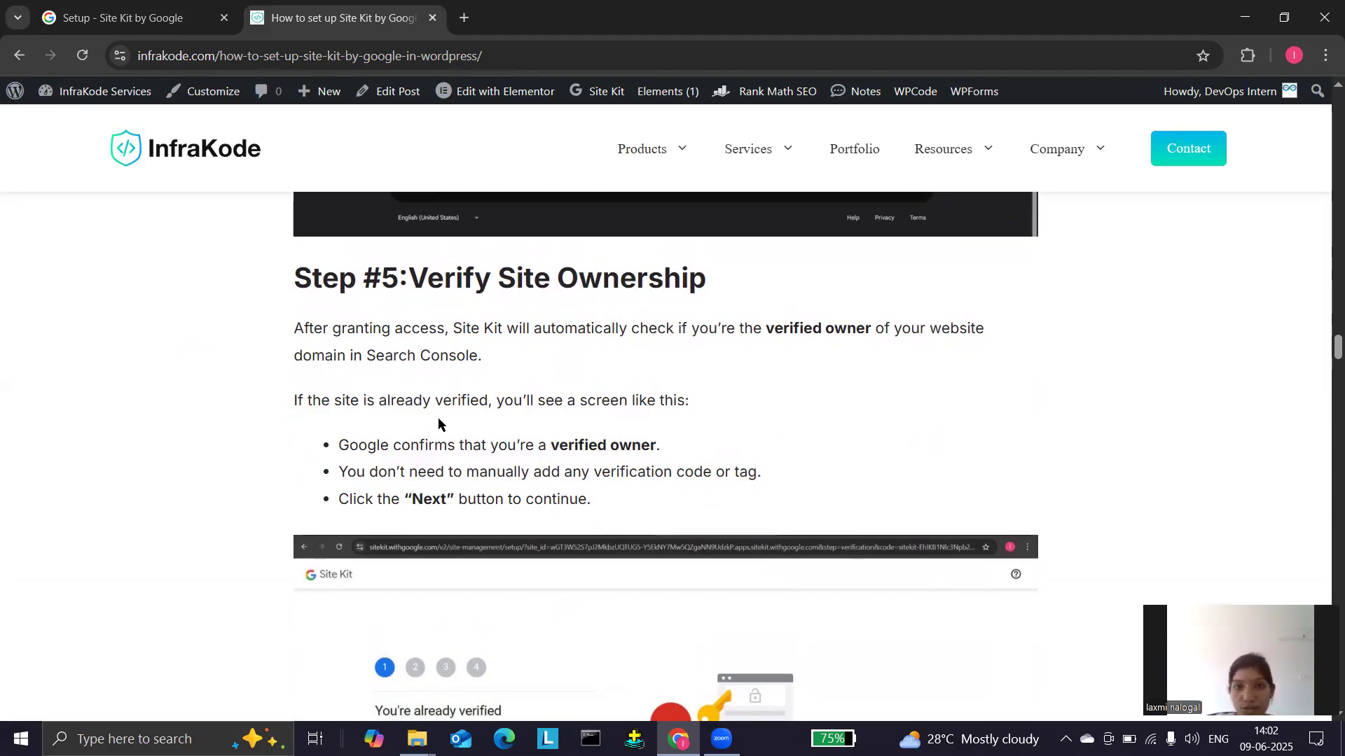
scroll(438, 418, down, 1)
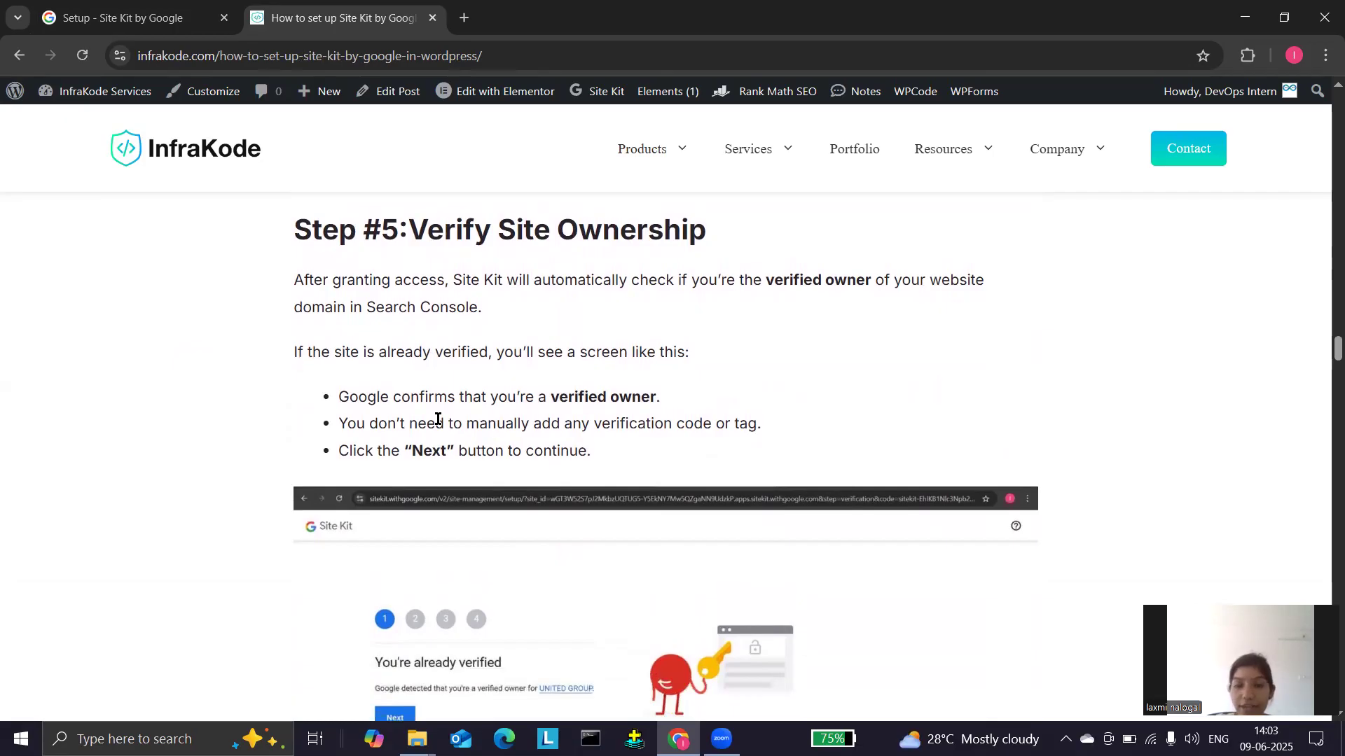
click(127, 18)
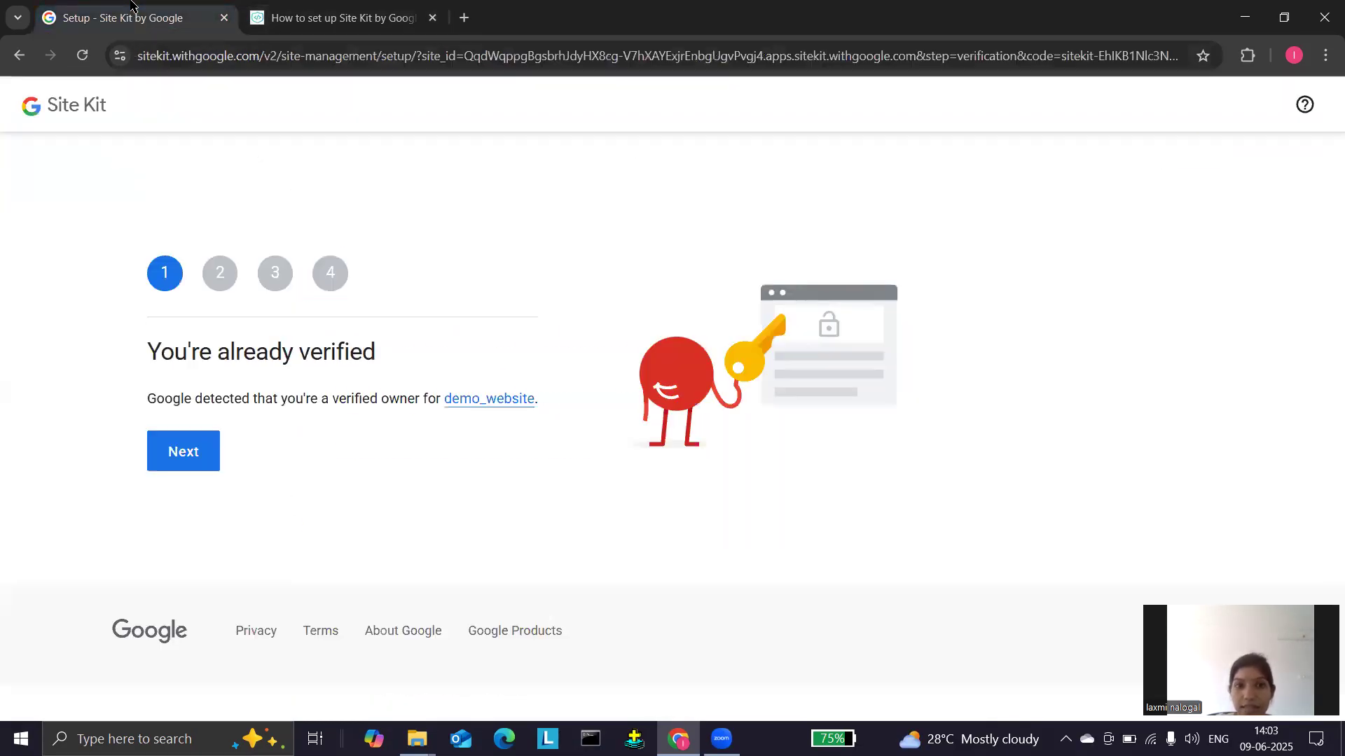
click(326, 5)
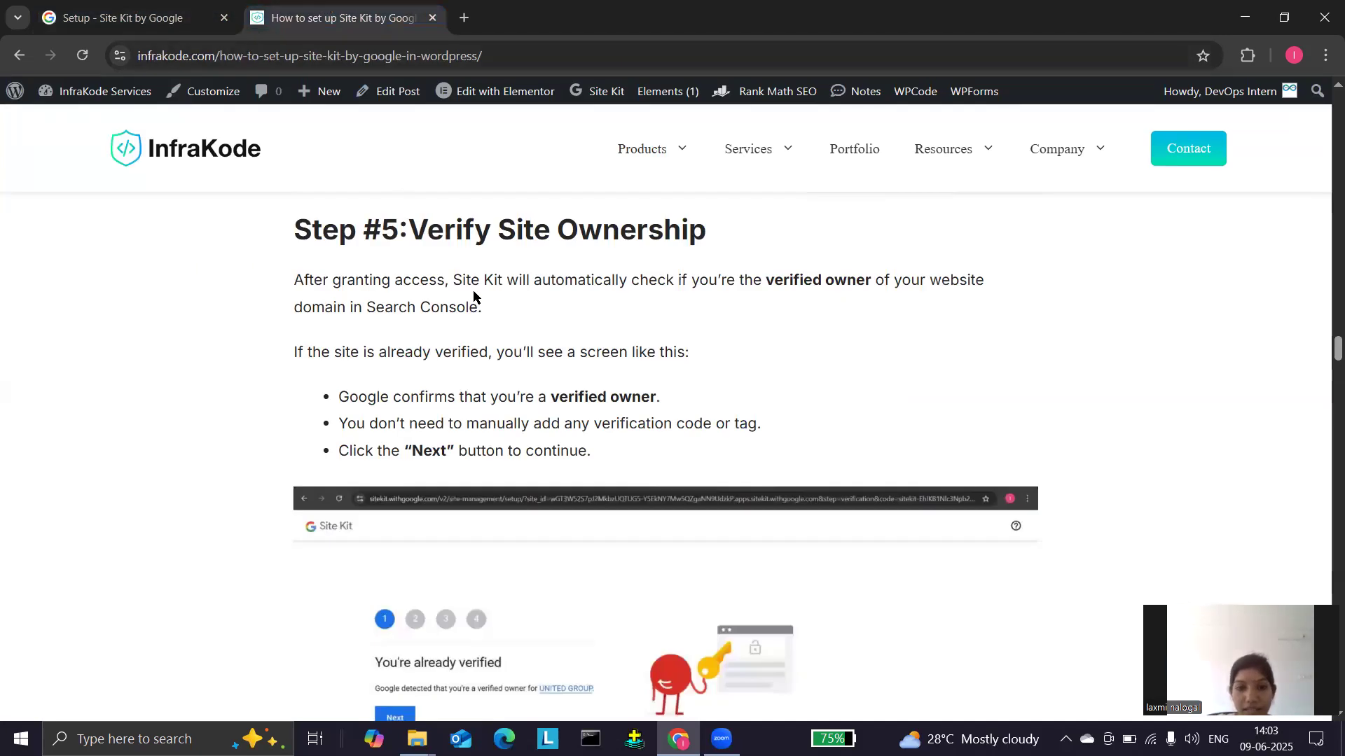
scroll(444, 414, down, 5)
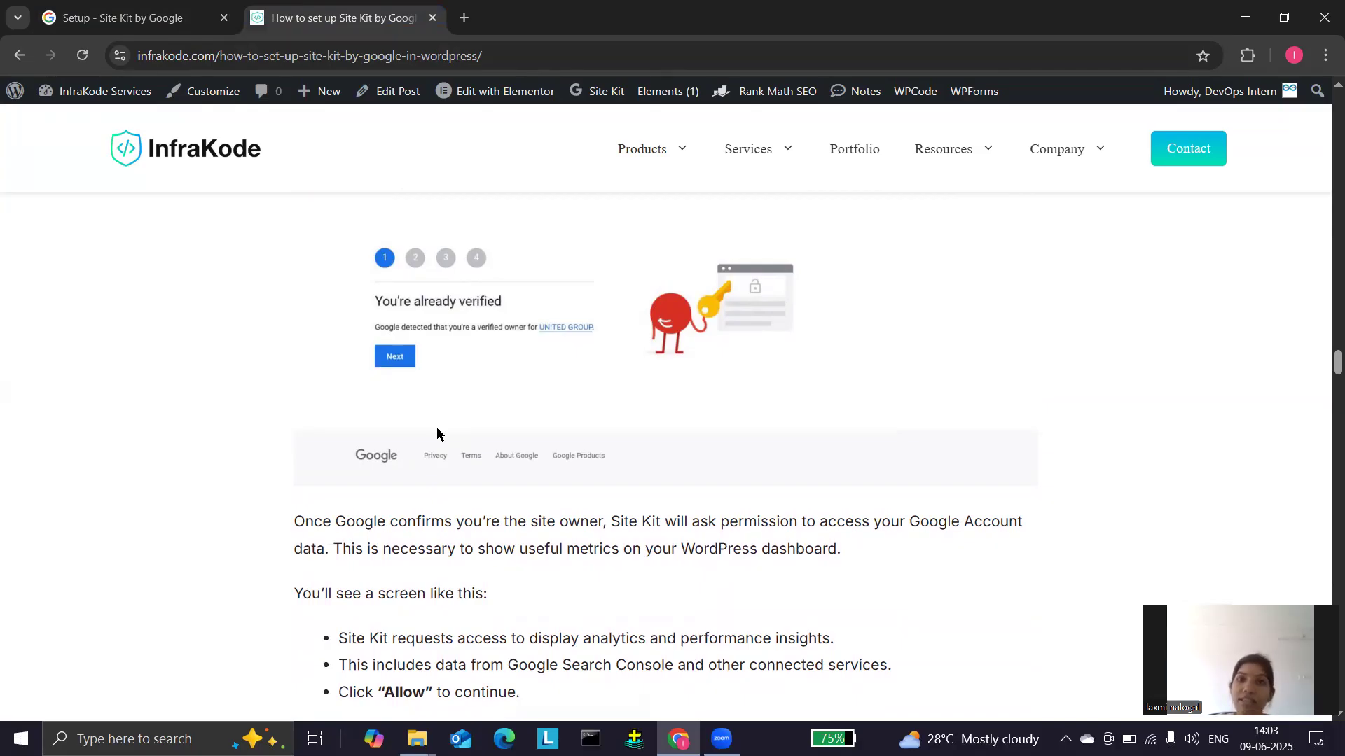
scroll(437, 433, up, 1)
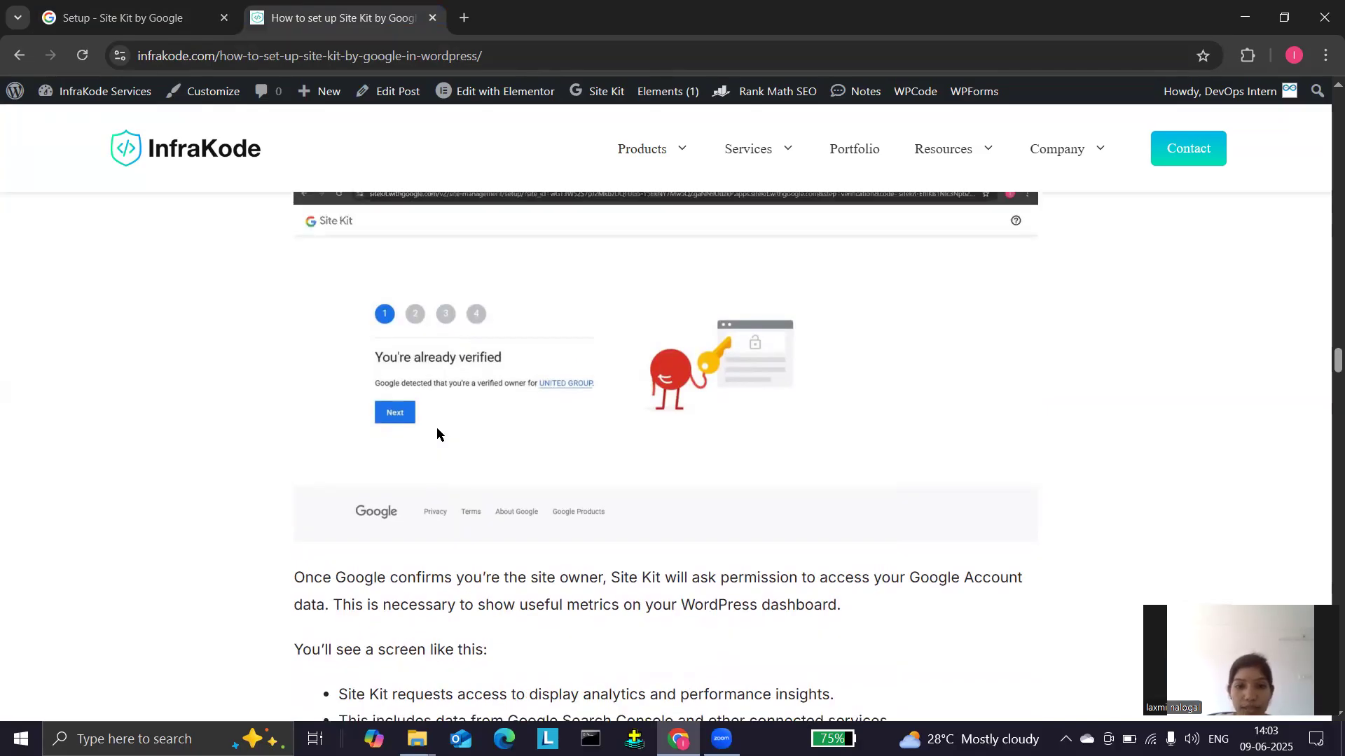
click(175, 4)
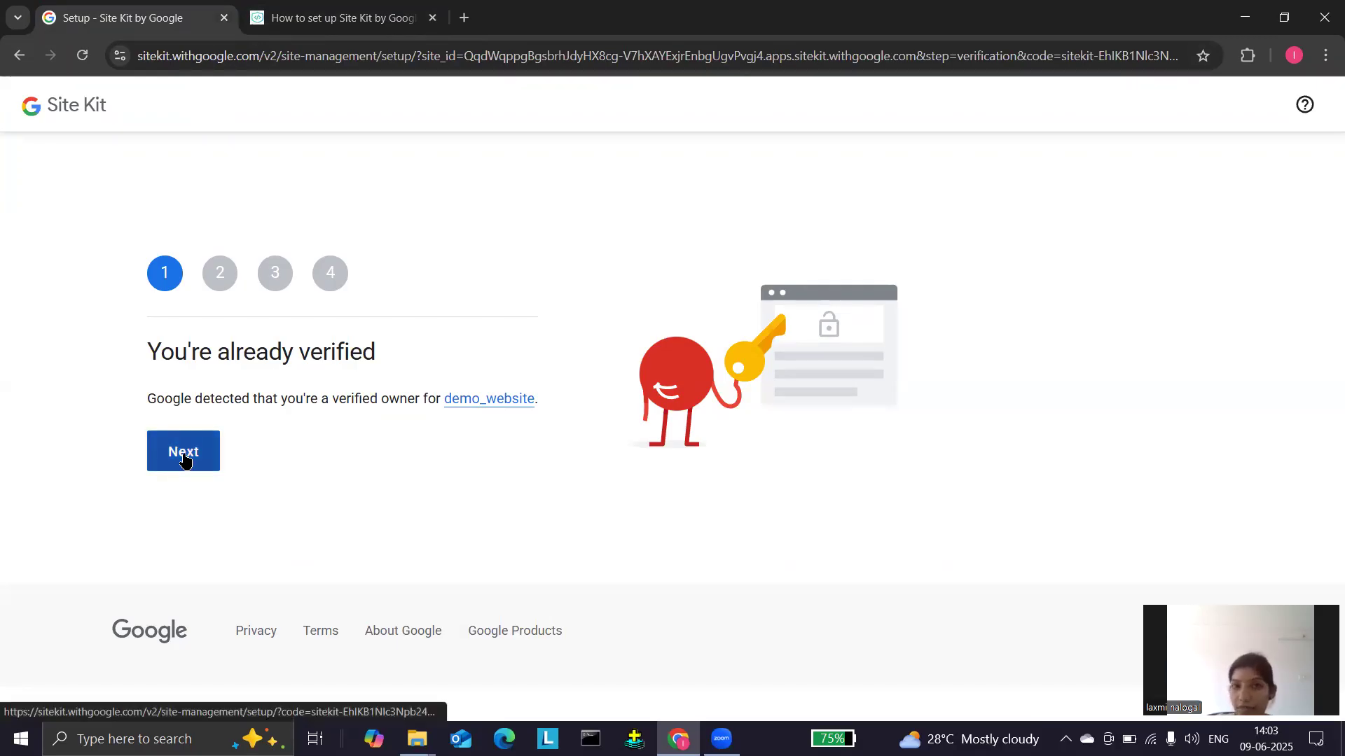
- Check the article's section on Google Account data permission and continue the setup past the site ownership verification
click(344, 18)
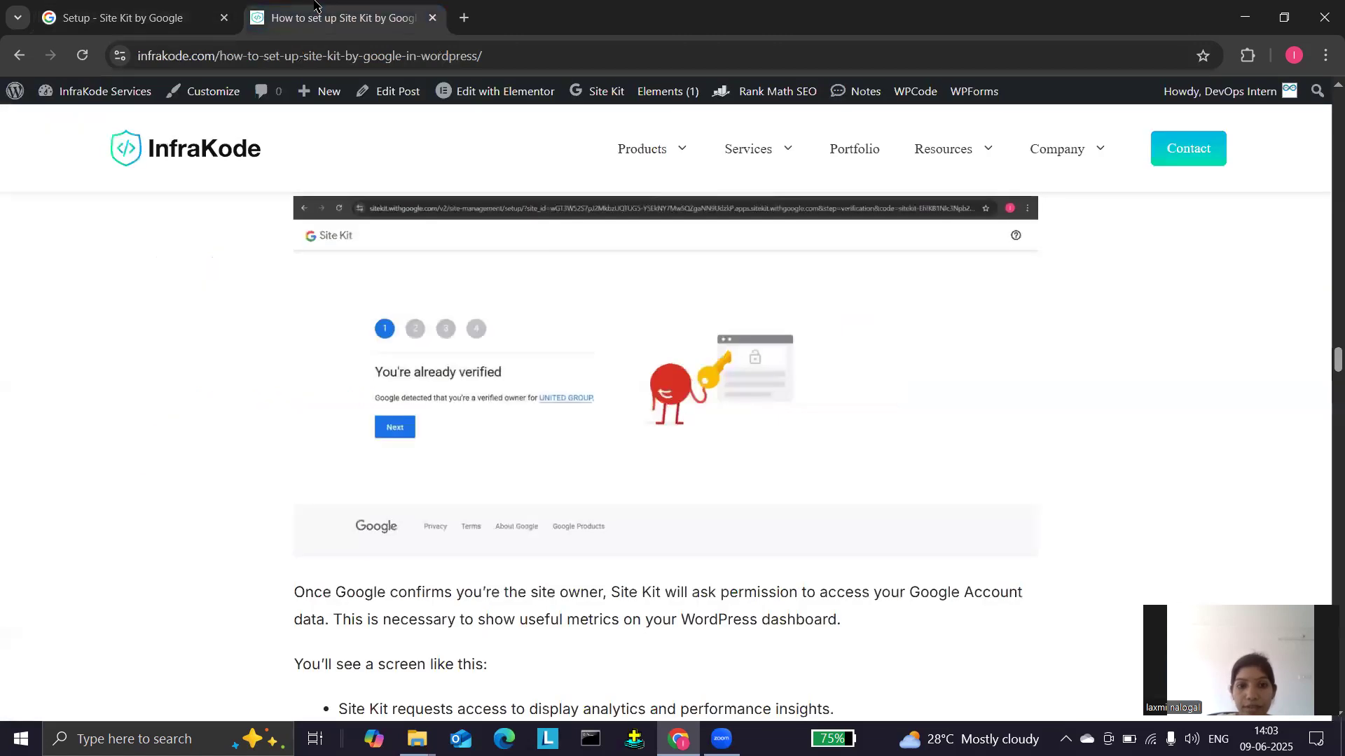
scroll(443, 354, down, 3)
scroll(444, 347, down, 1)
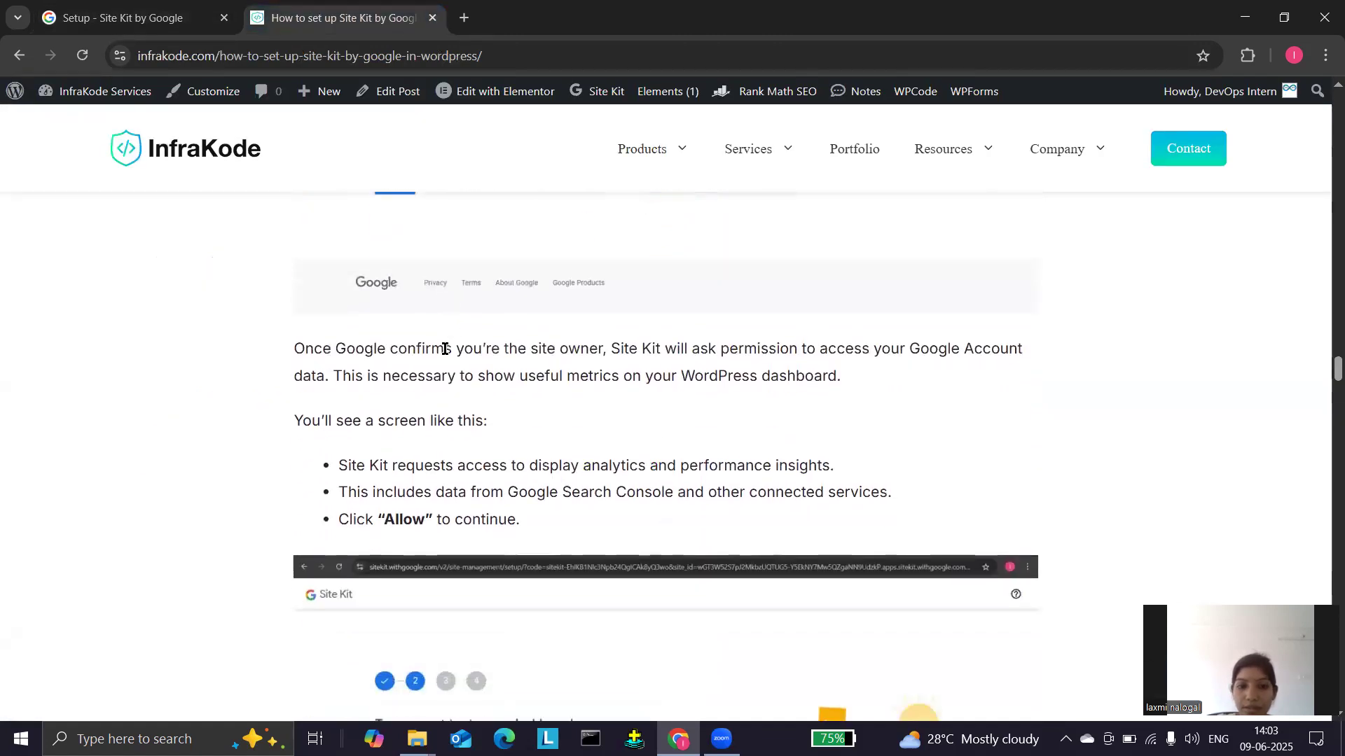
click(216, 15)
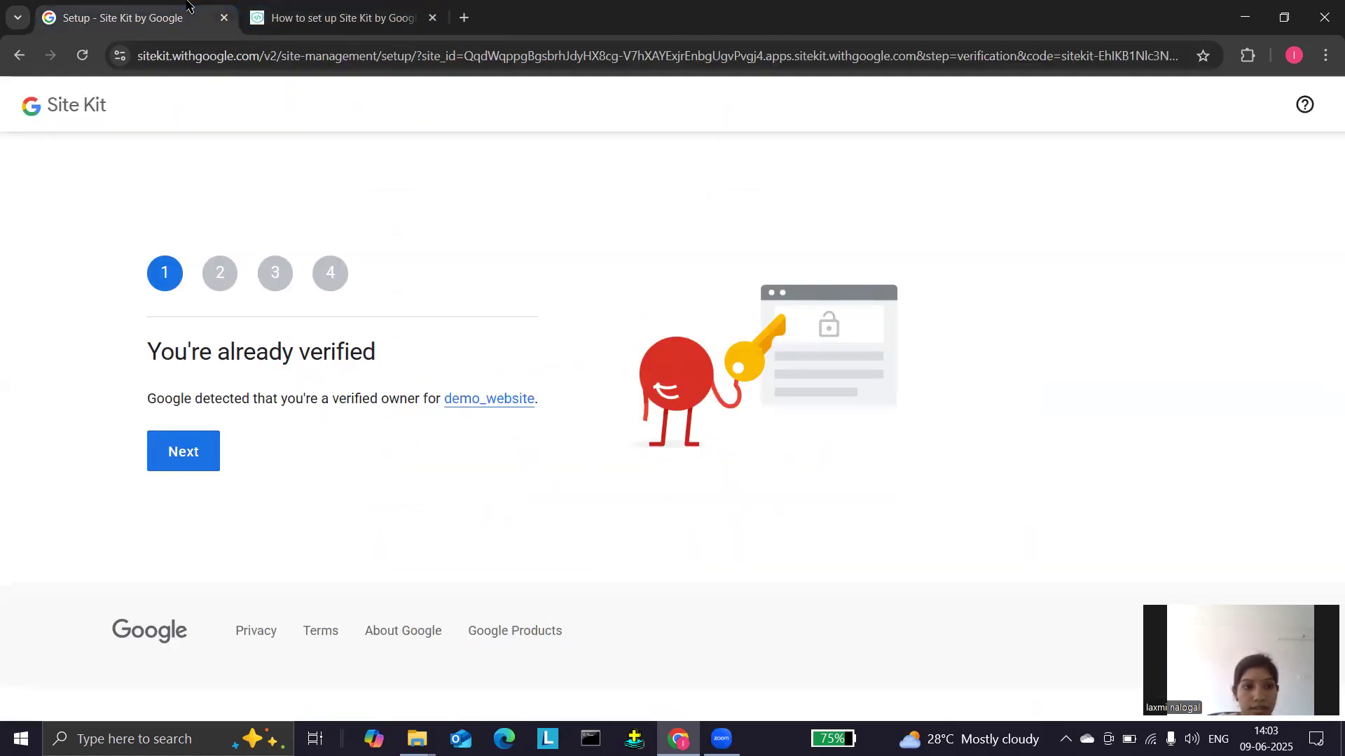
click(200, 447)
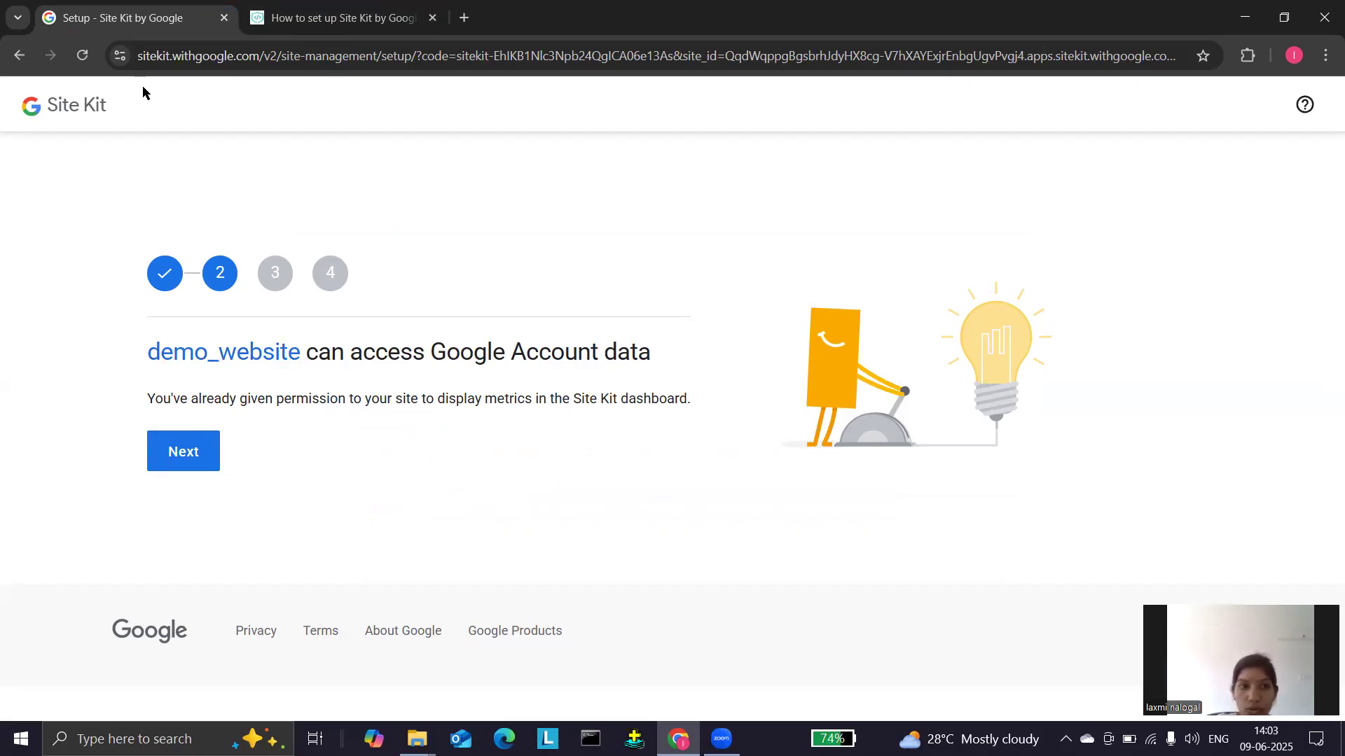
- Review the article's instructions on turning on dashboard metrics, and continue the setup past the Google Account data access stage
click(337, 18)
scroll(483, 313, down, 5)
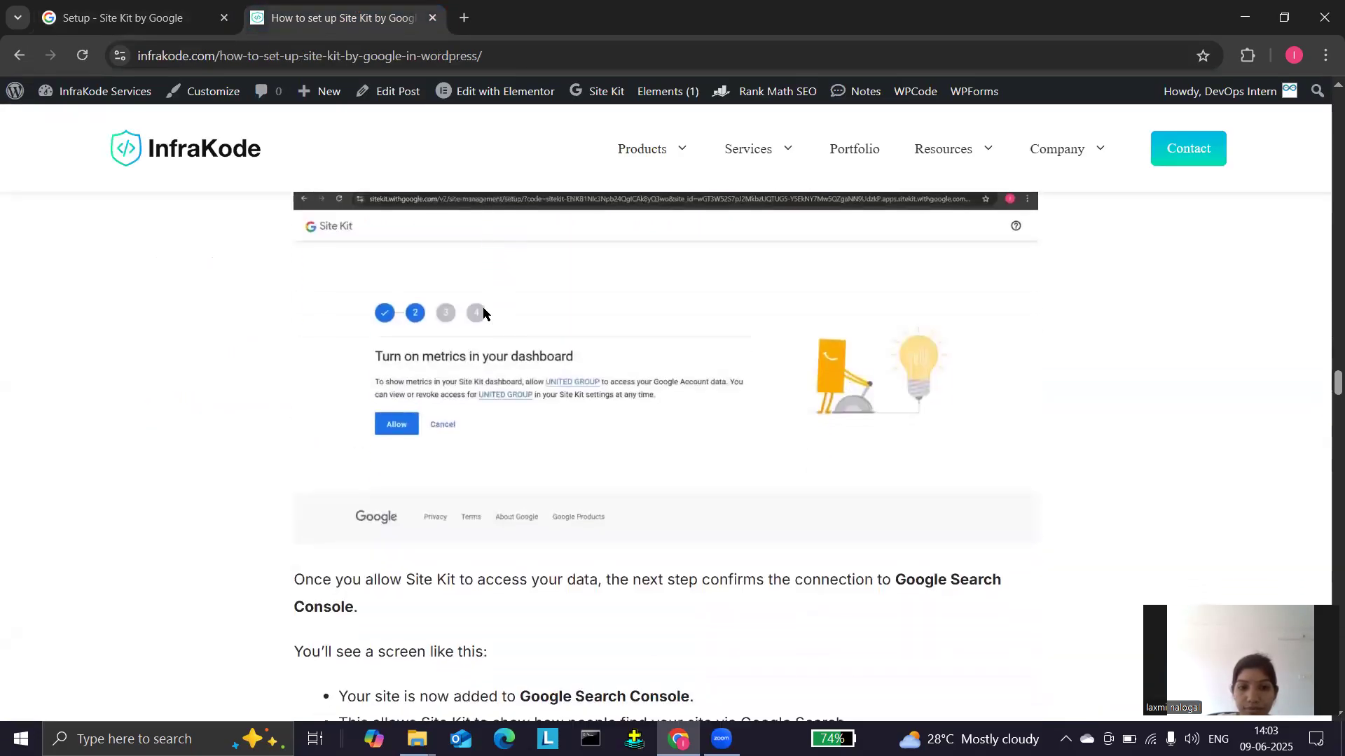
scroll(483, 313, down, 1)
scroll(483, 313, down, 1)
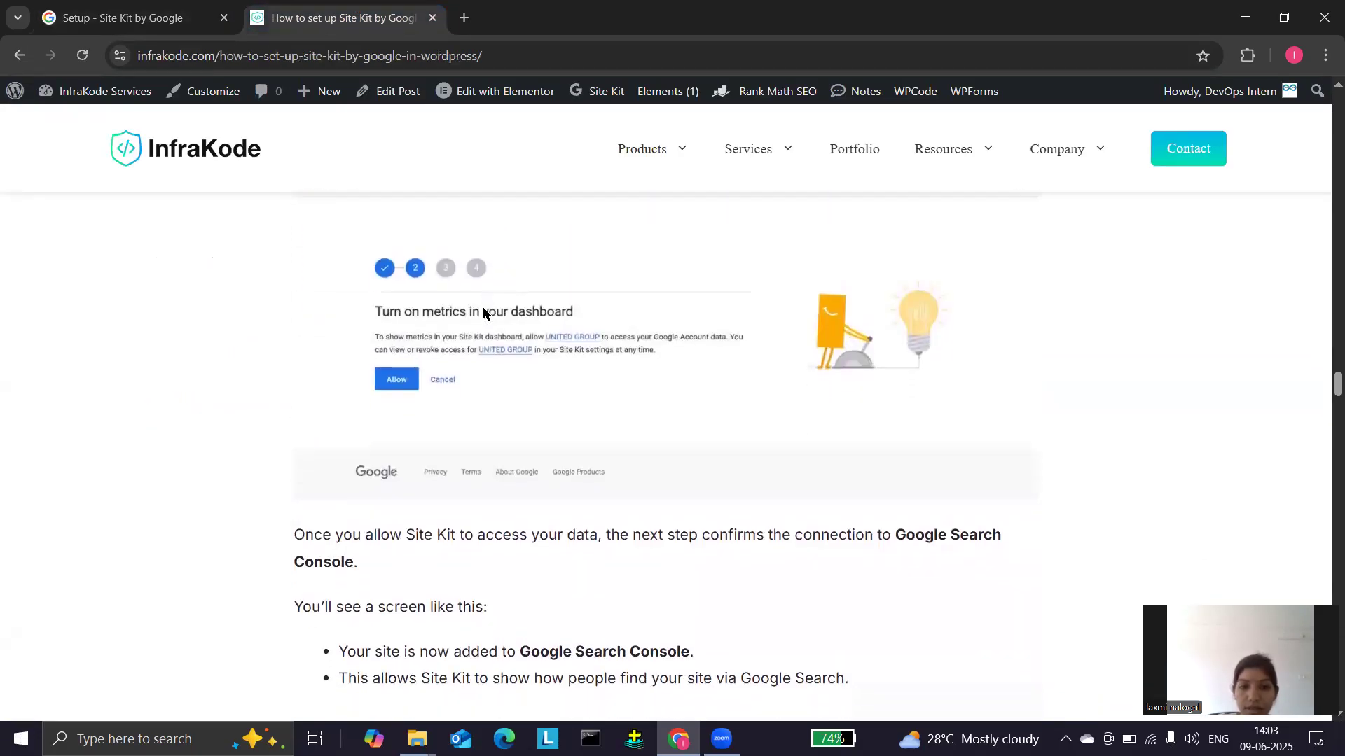
scroll(380, 364, up, 4)
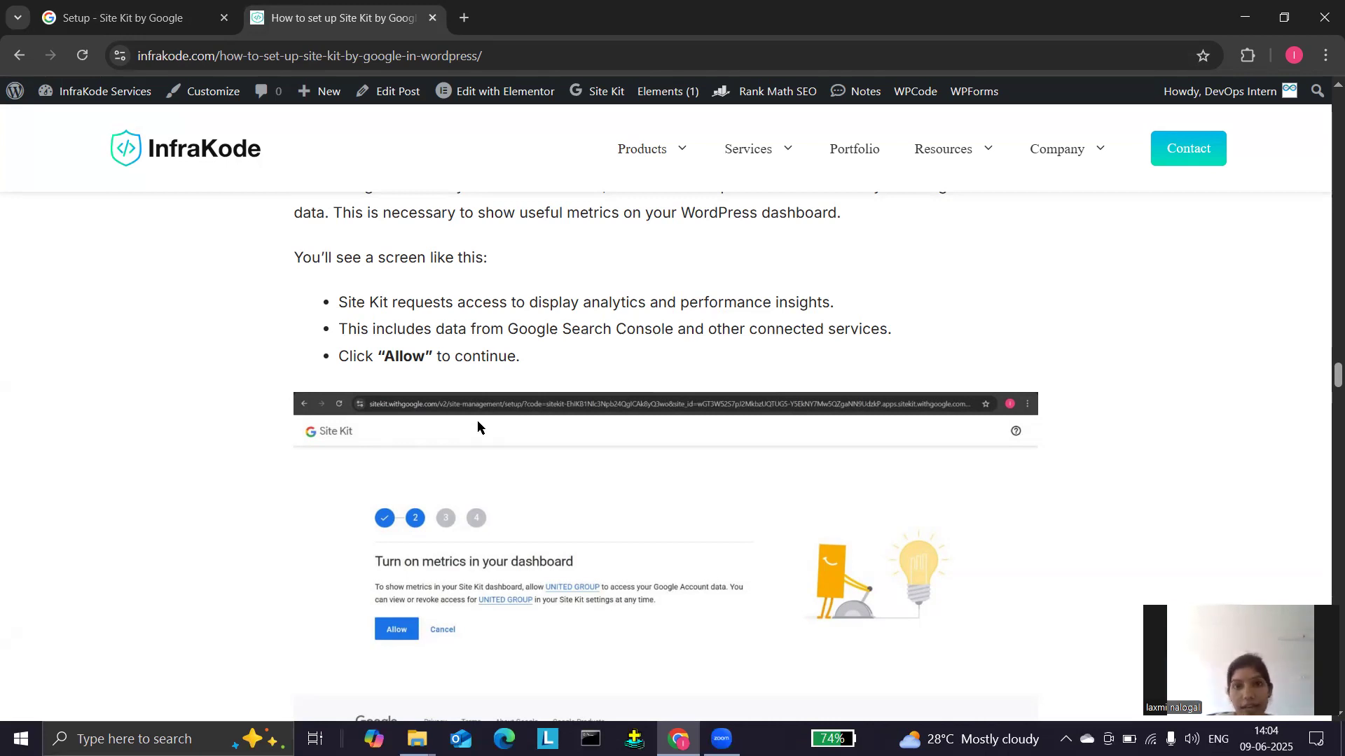
scroll(477, 421, down, 5)
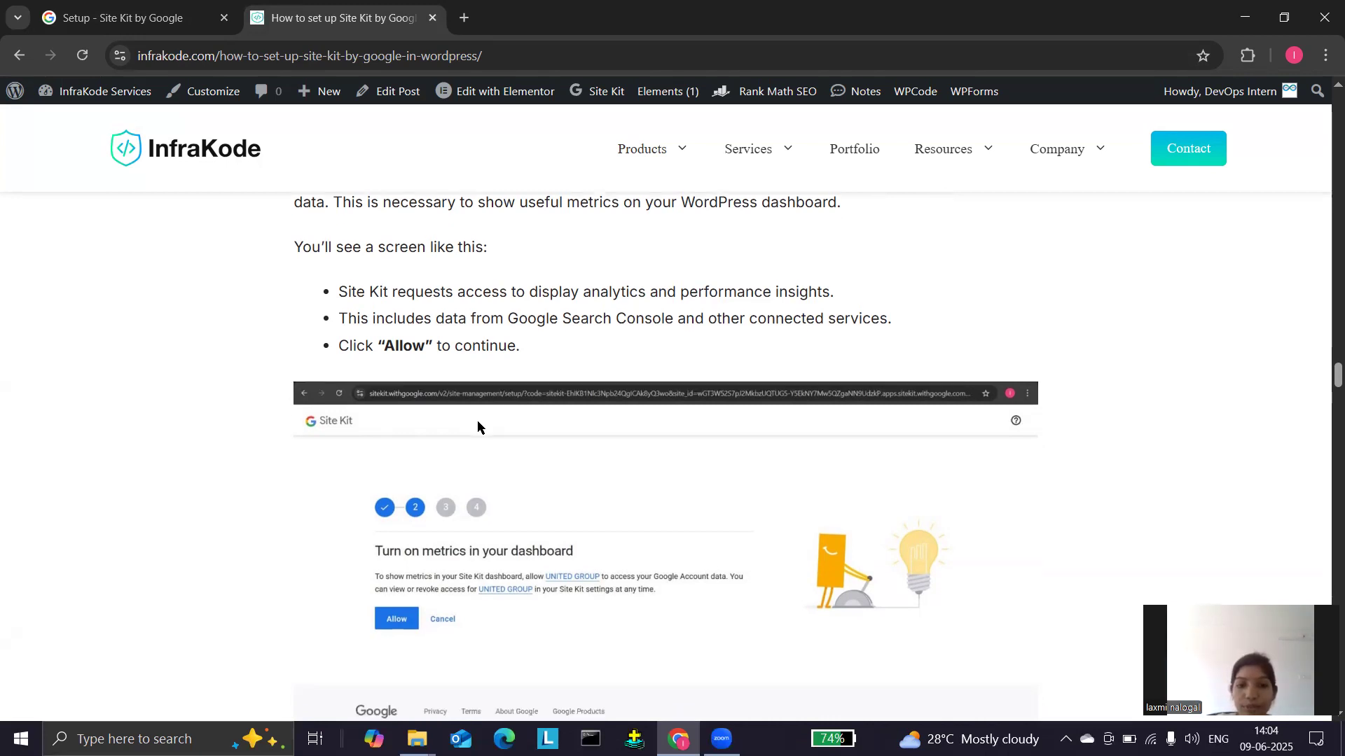
click(119, 17)
click(197, 452)
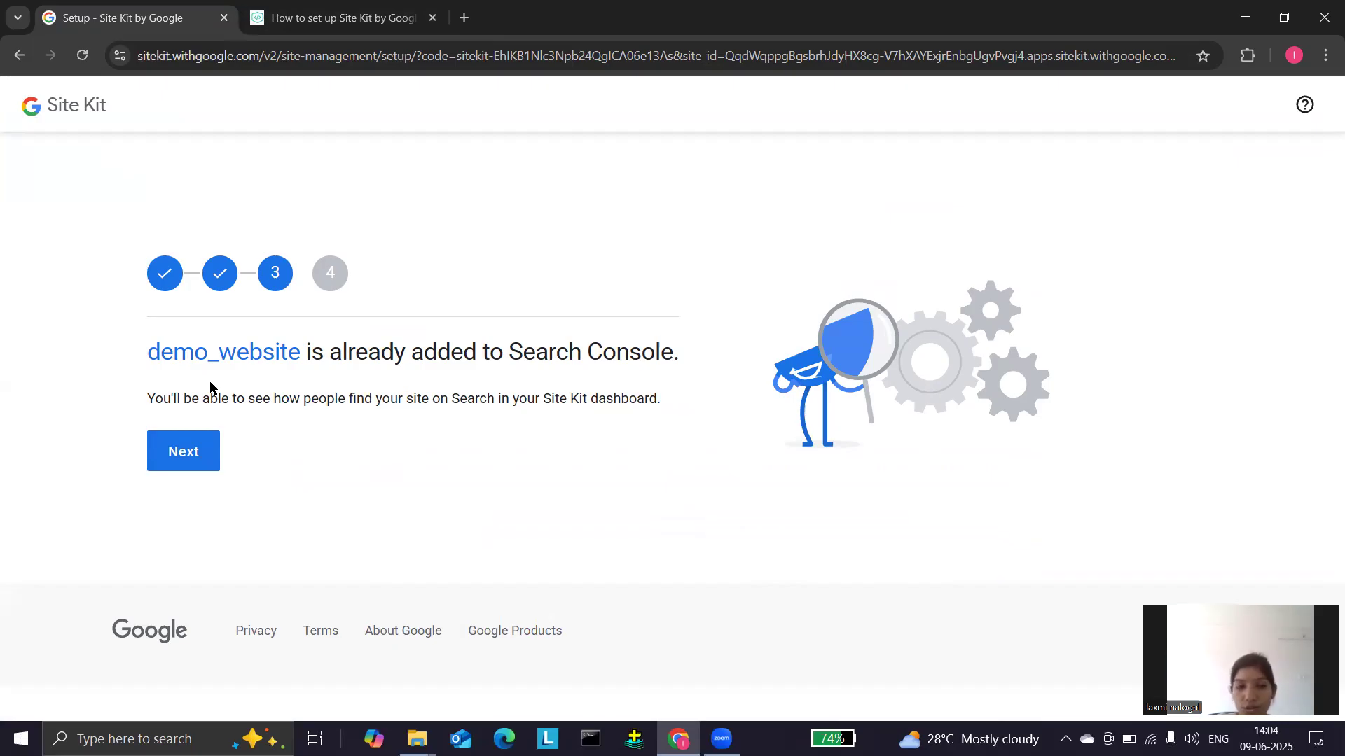
- Continue past the Search Console stage and complete the Google Analytics setup with the demo_website account and infrakode.xyz property
click(183, 460)
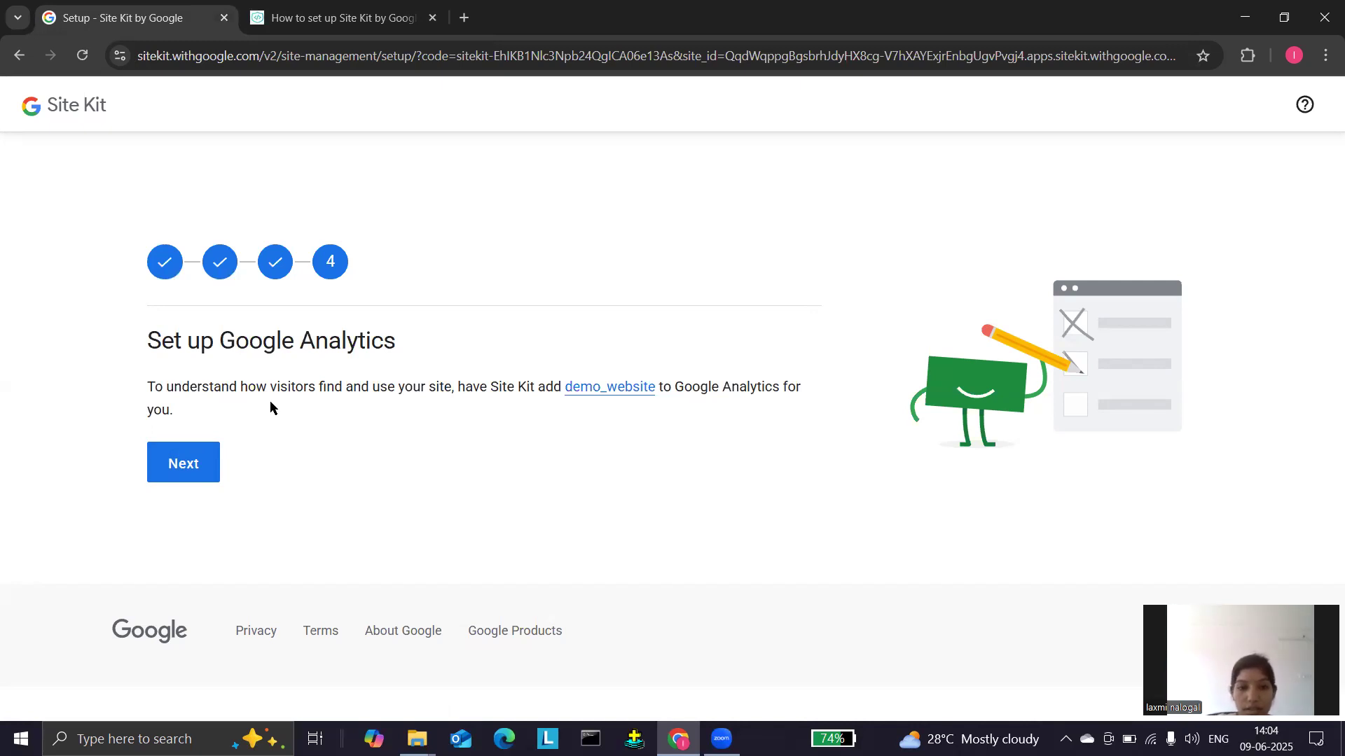
click(187, 475)
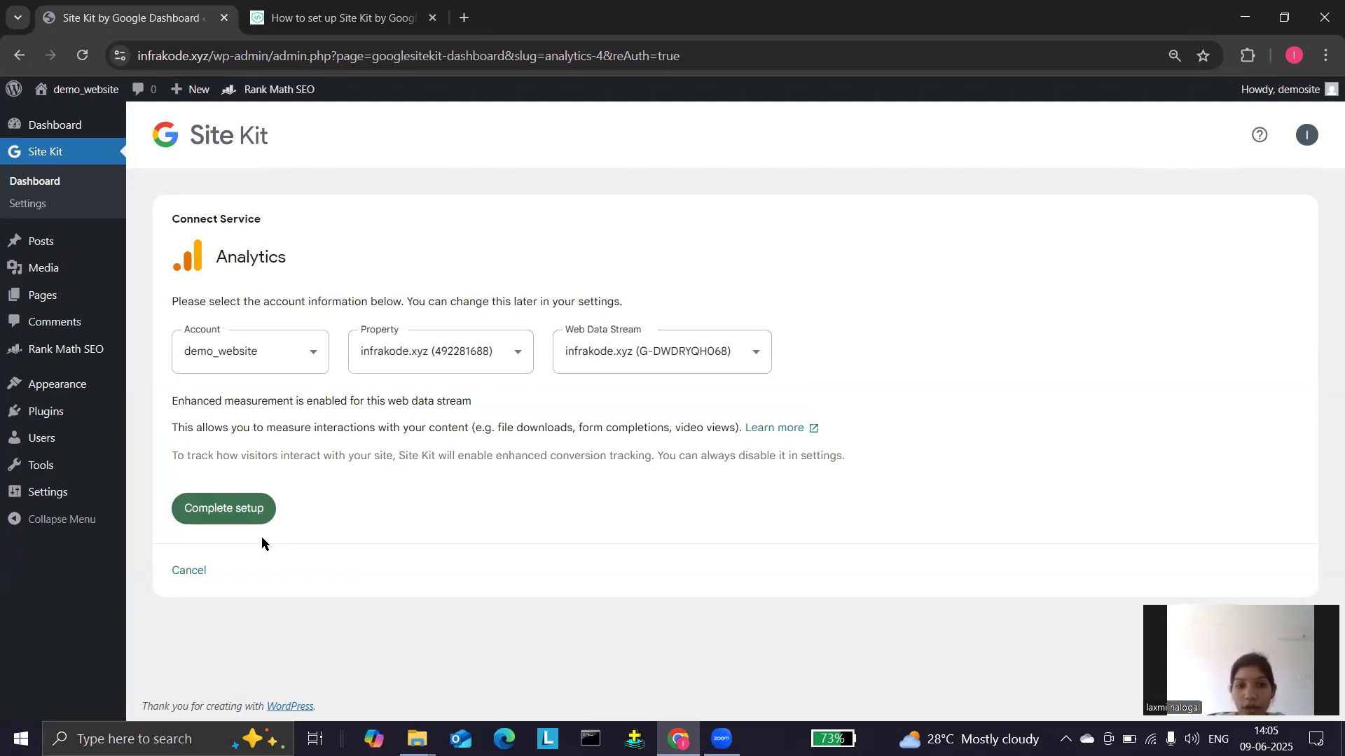
click(217, 515)
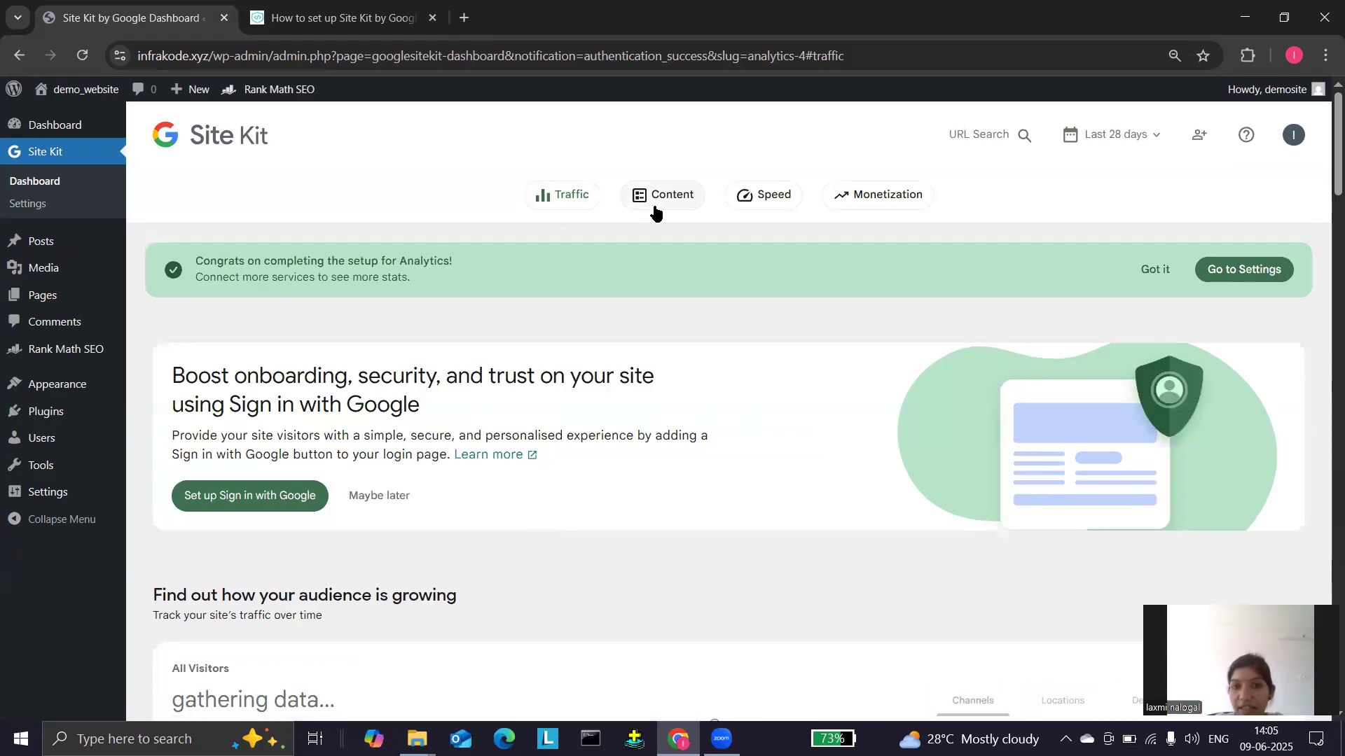
- Examine the Monetization, Speed, Content and Traffic sections of the Site Kit dashboard
click(854, 196)
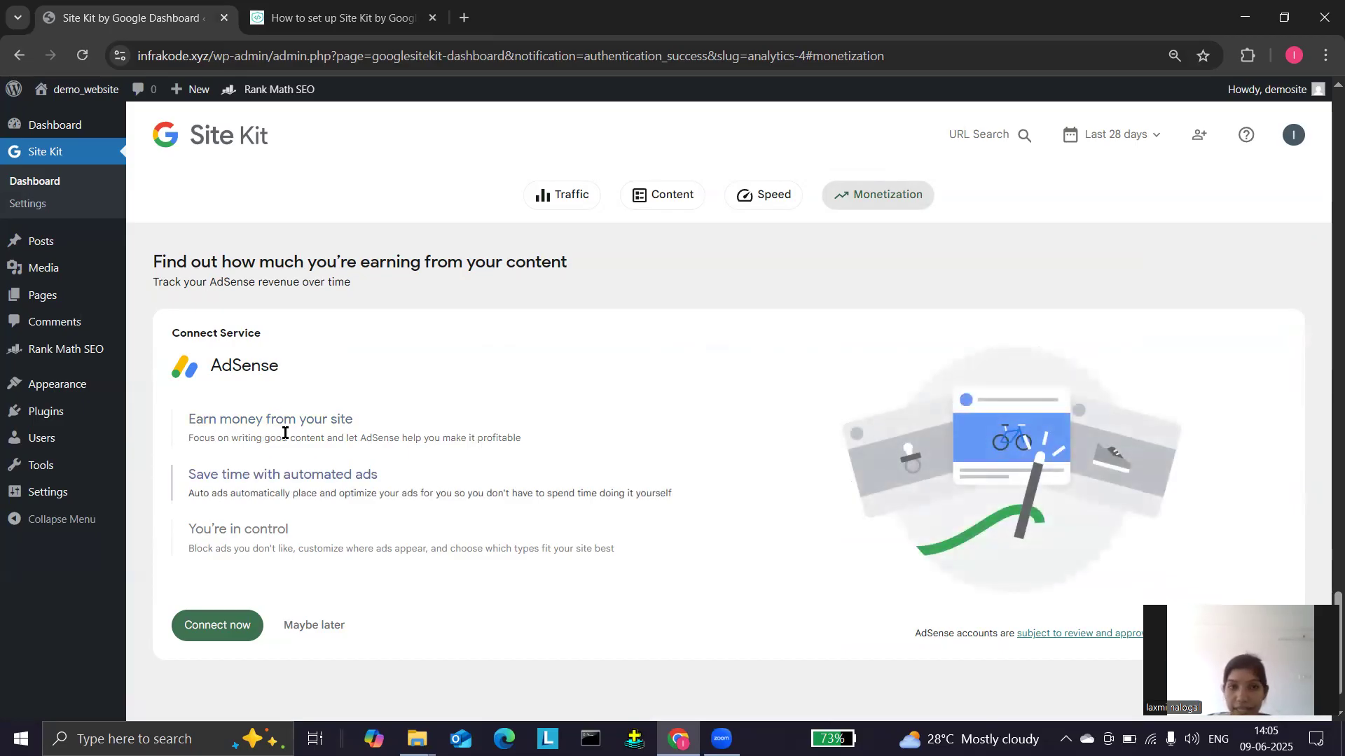
click(762, 195)
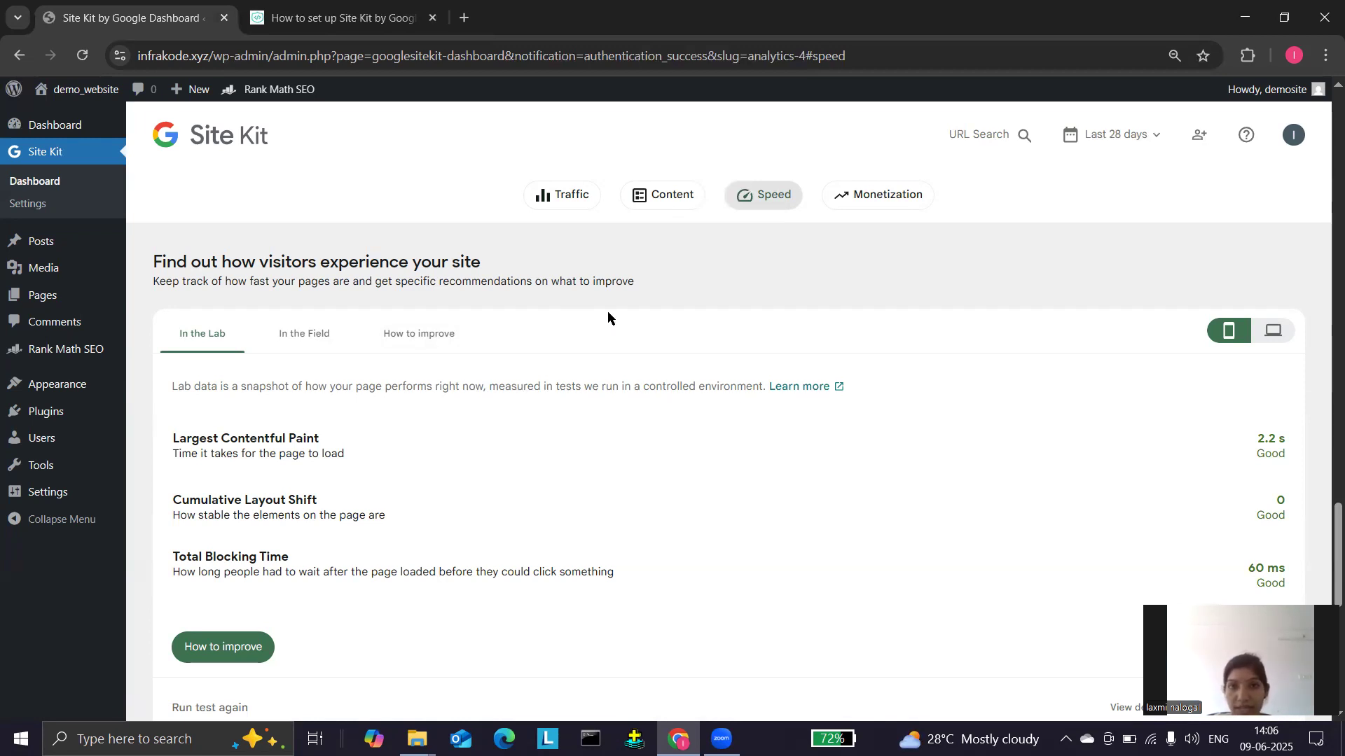
click(654, 196)
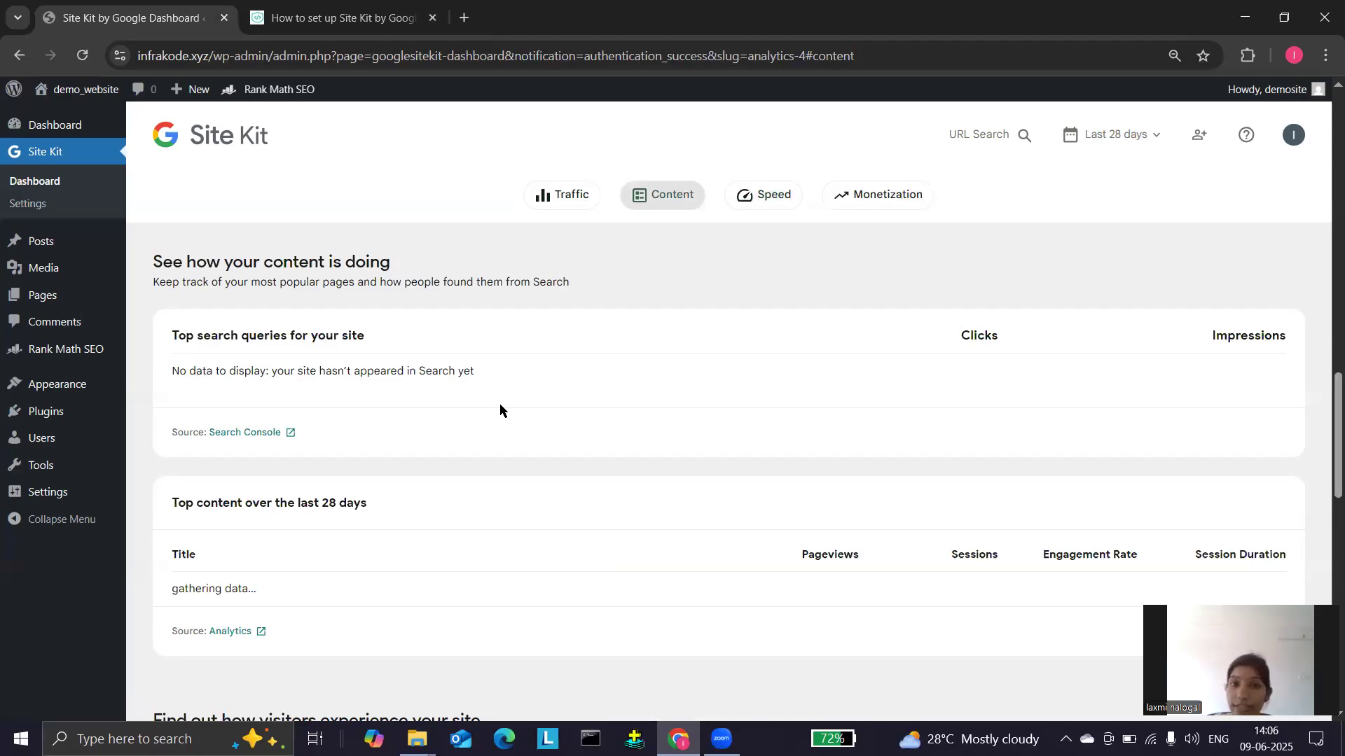
click(558, 199)
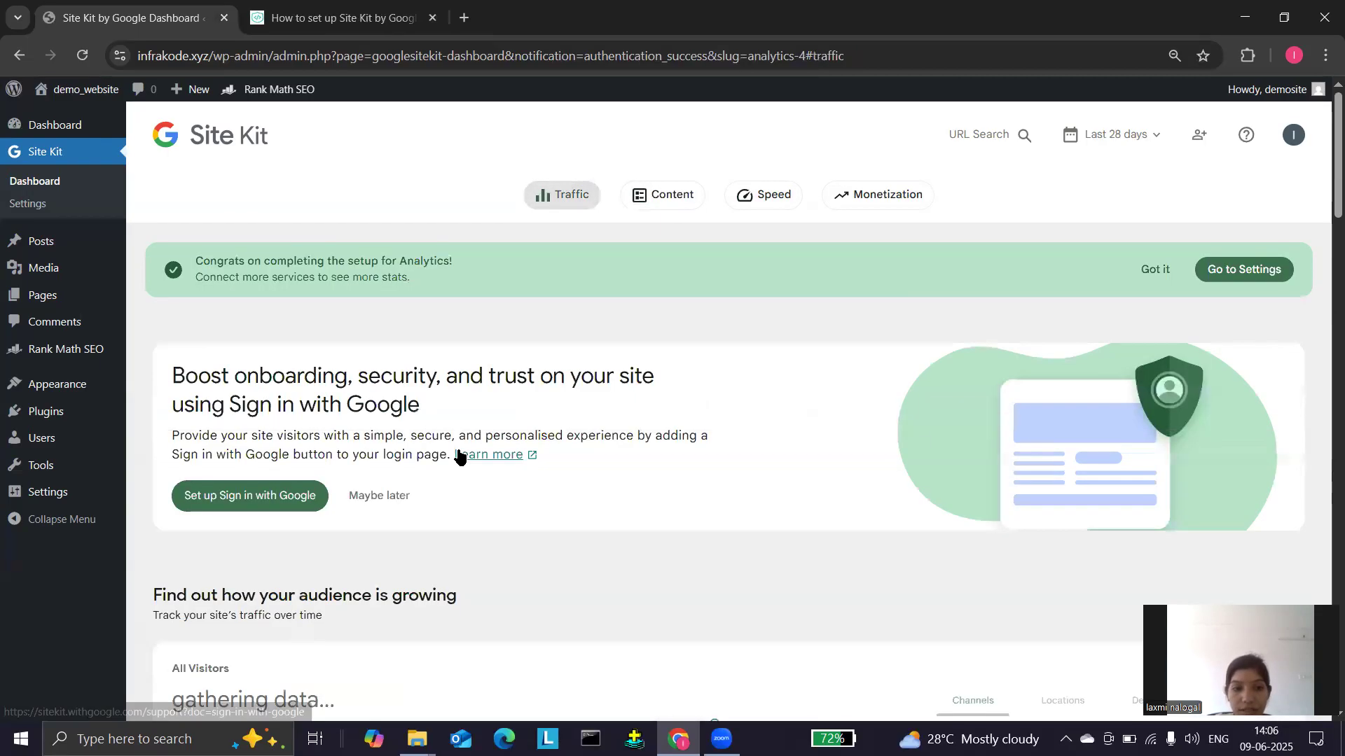
scroll(457, 452, down, 1)
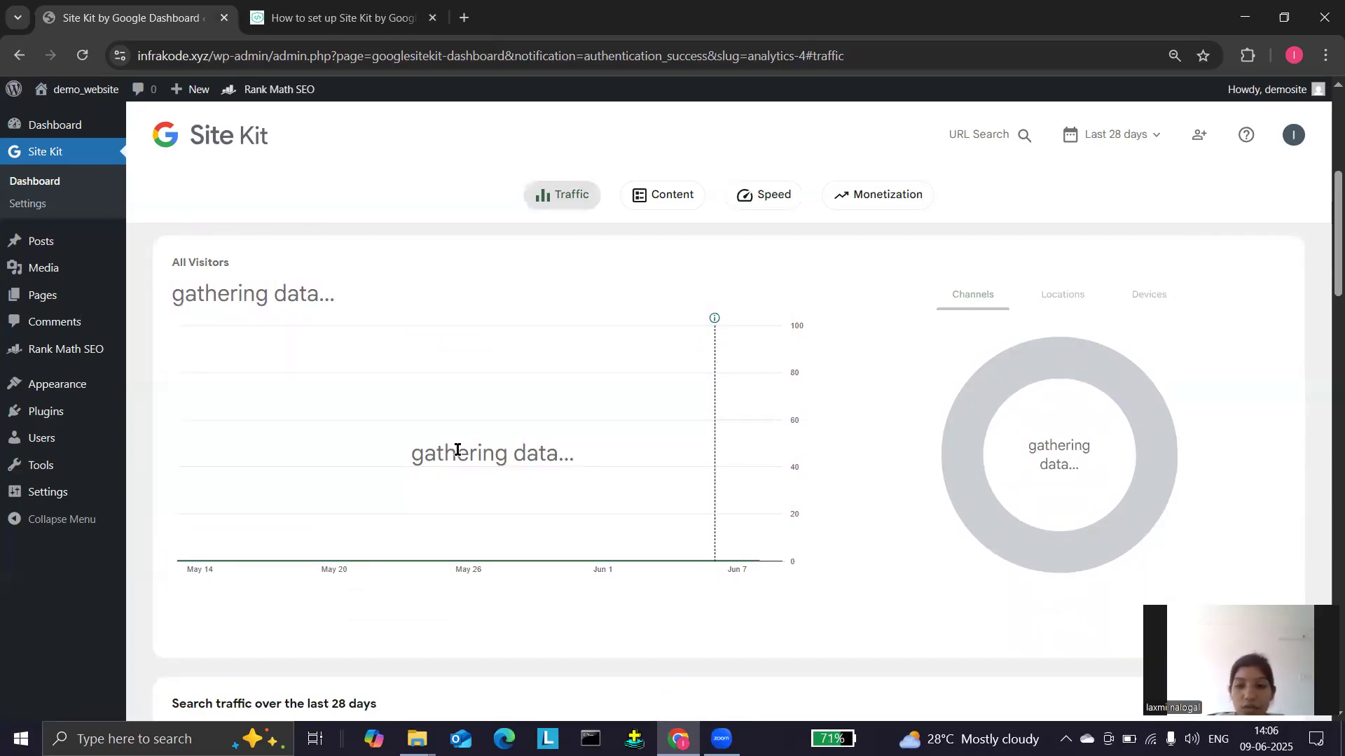
scroll(456, 449, up, 1)
scroll(458, 454, up, 5)
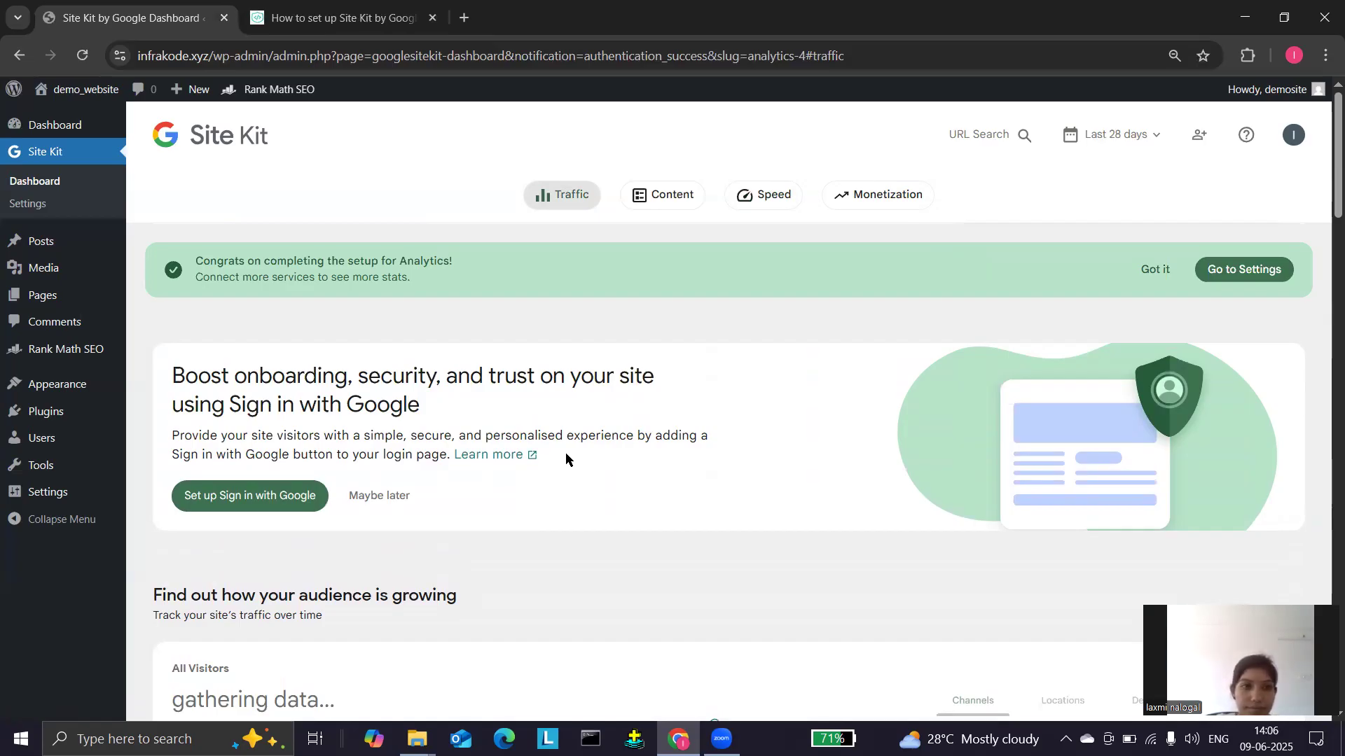
- Skim the article's Analytics account and permission instructions, and open Site Kit's settings for connecting more services
click(336, 18)
scroll(426, 409, down, 10)
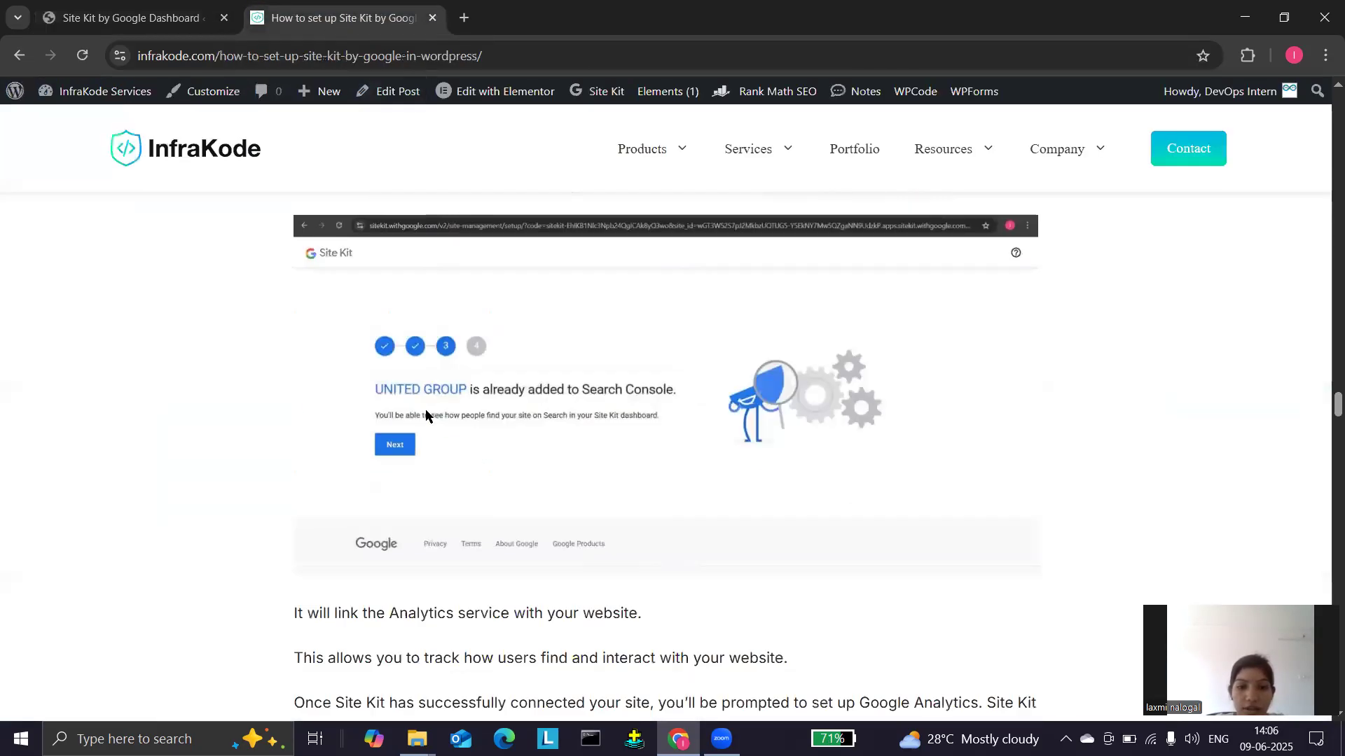
scroll(426, 411, down, 15)
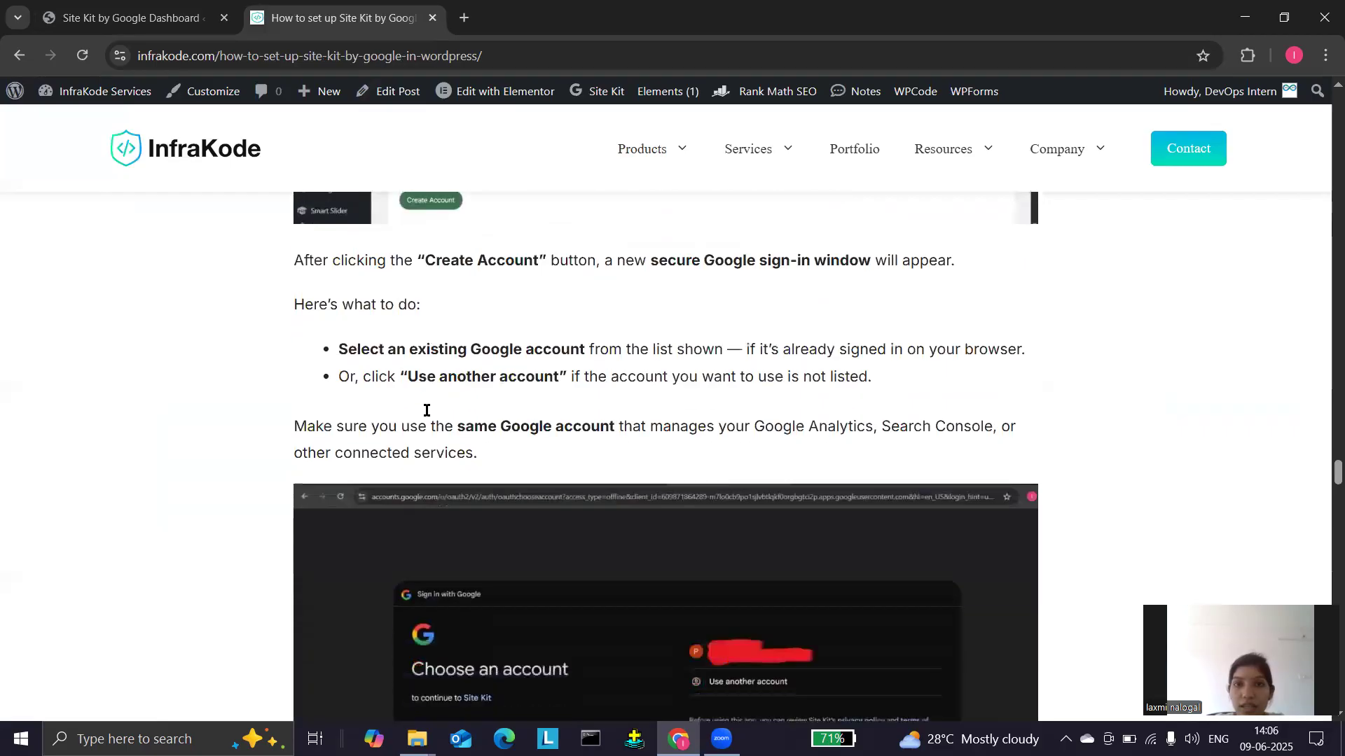
scroll(429, 416, down, 5)
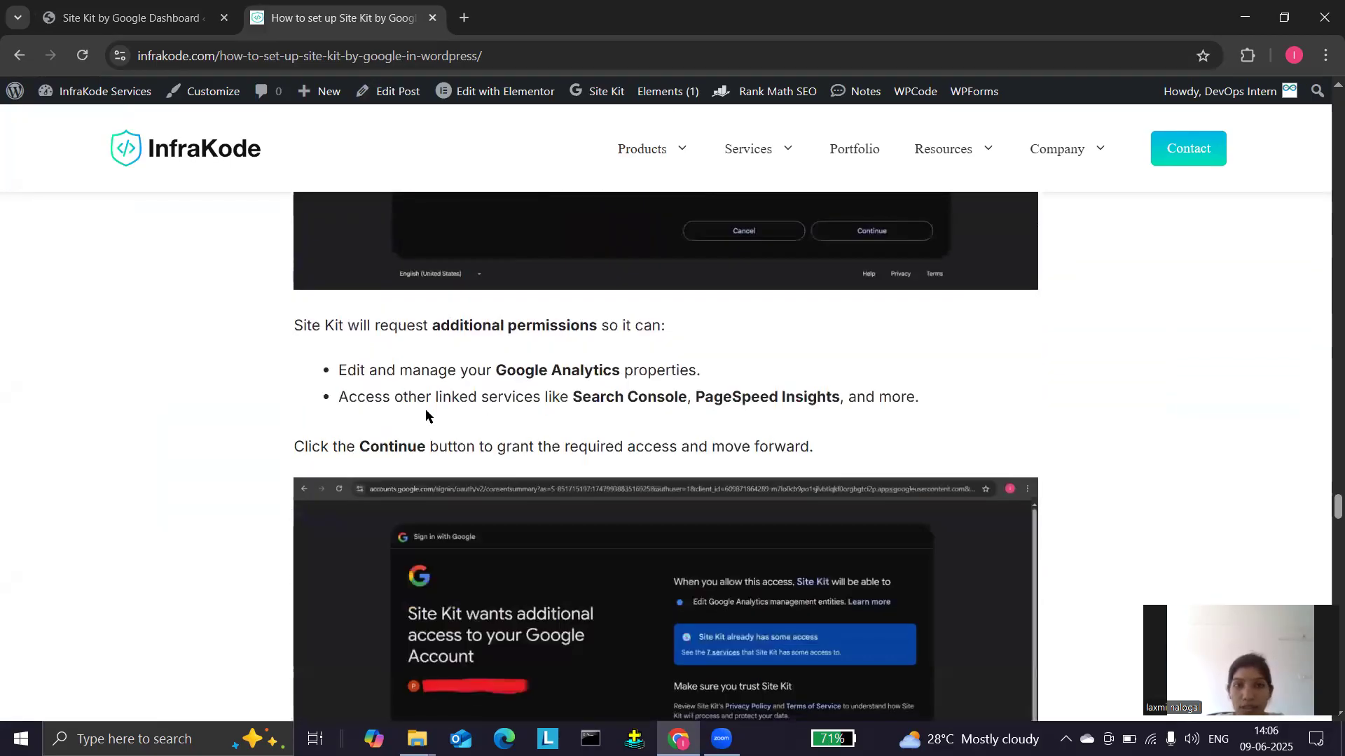
click(161, 18)
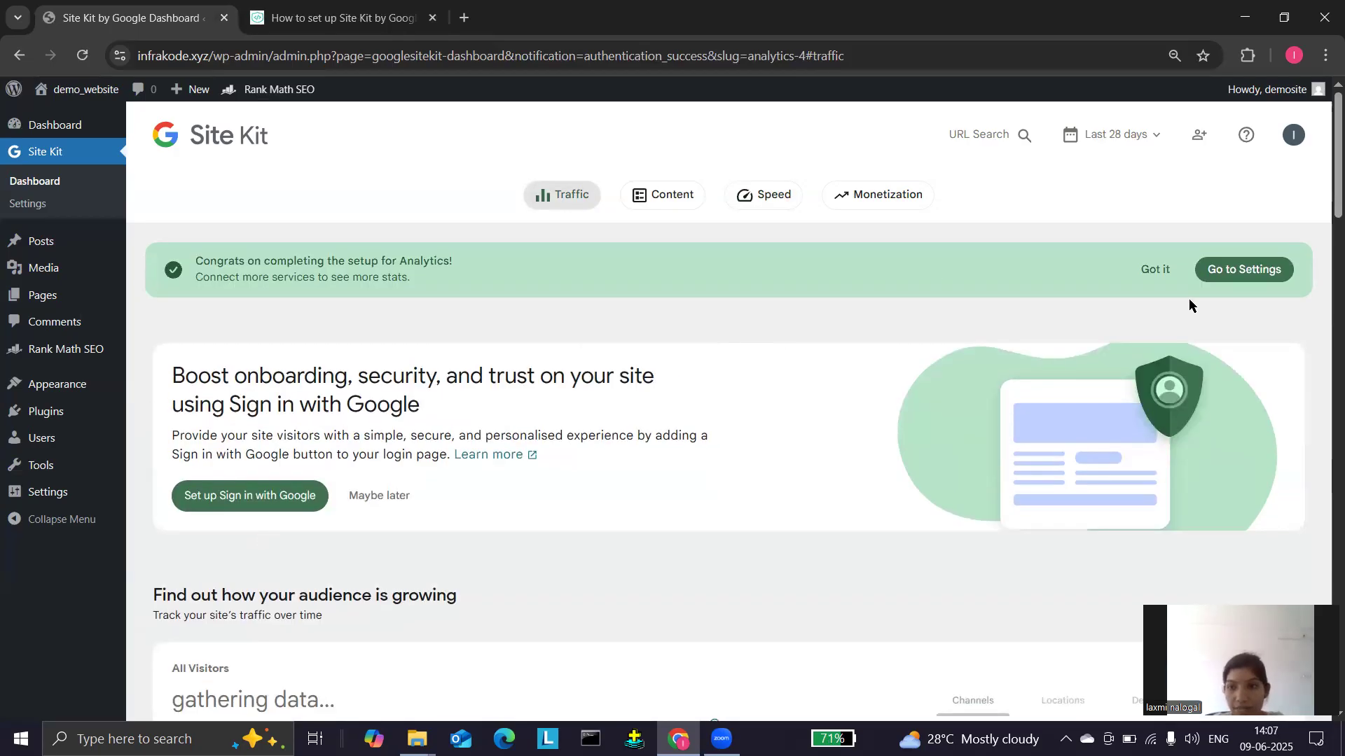
click(1226, 275)
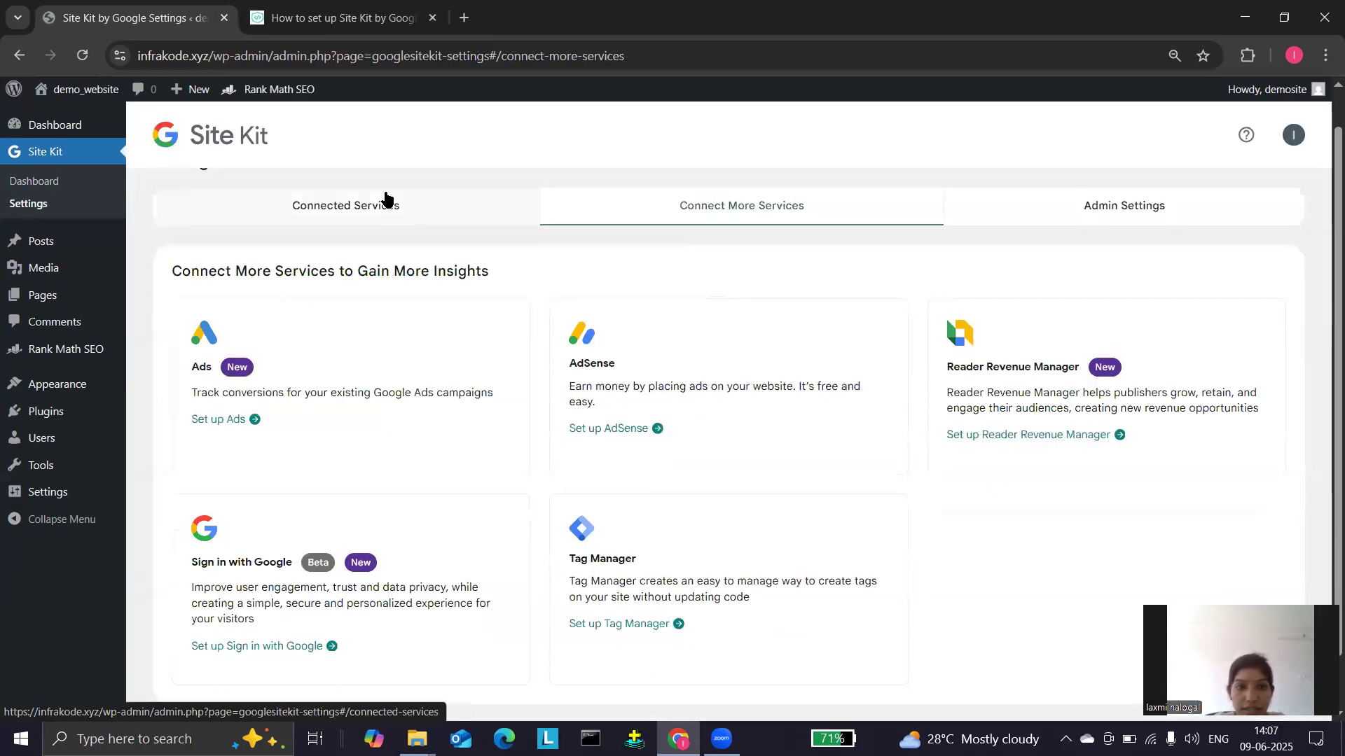
- Examine the connection details of Search Console, Analytics and PageSpeed Insights among Site Kit's connected services
click(387, 206)
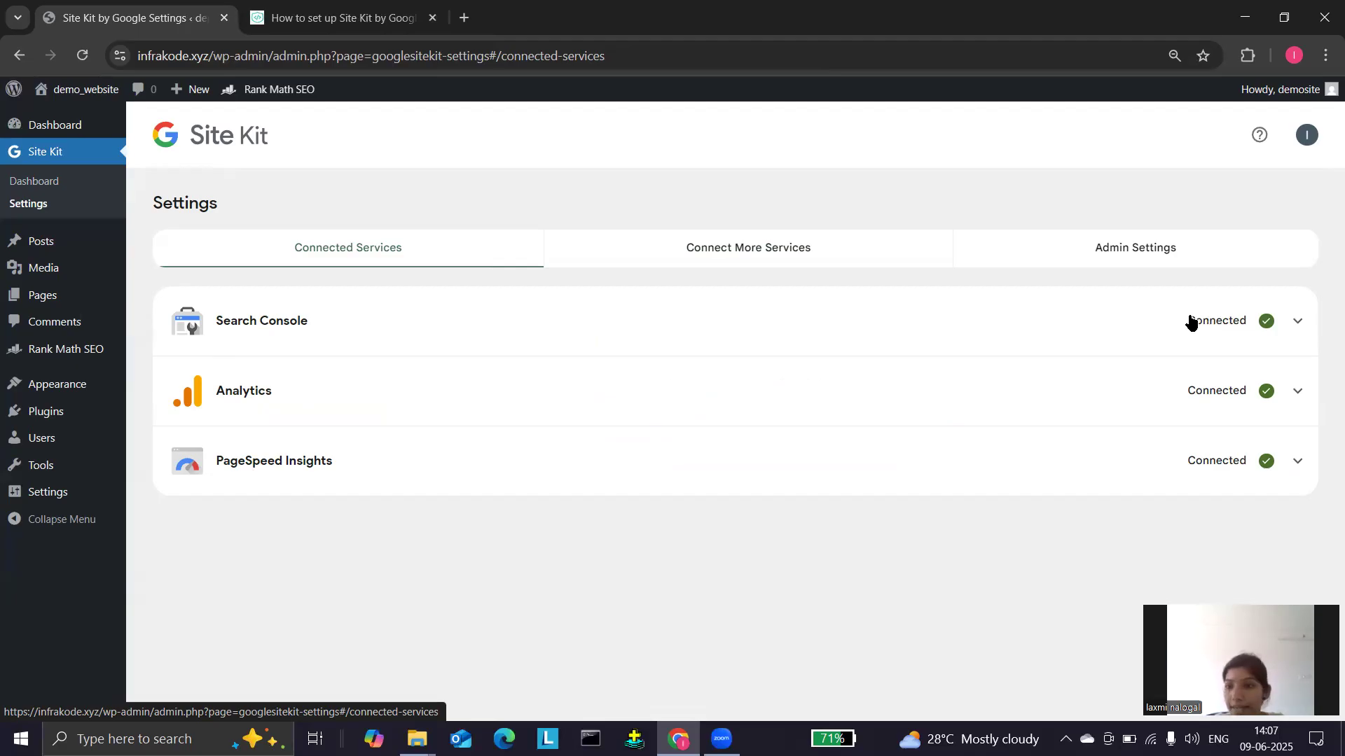
click(1297, 324)
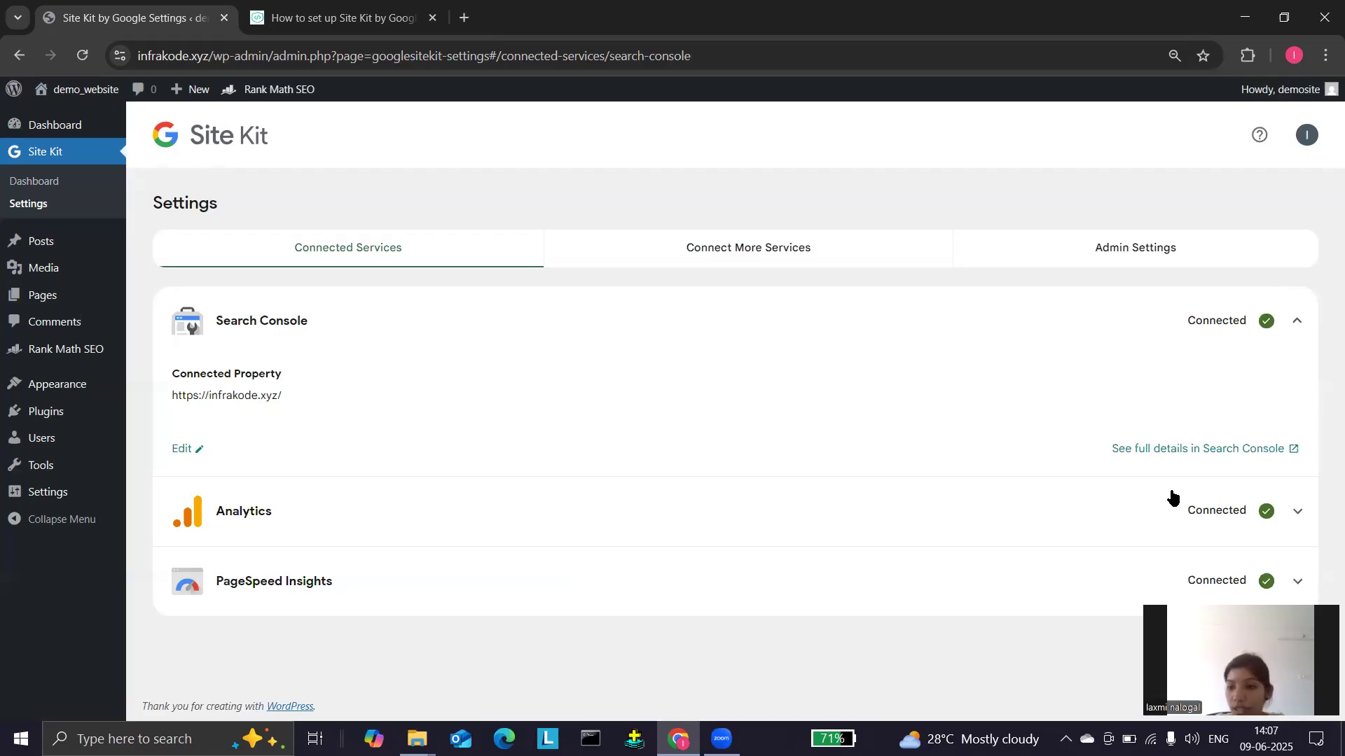
click(1295, 512)
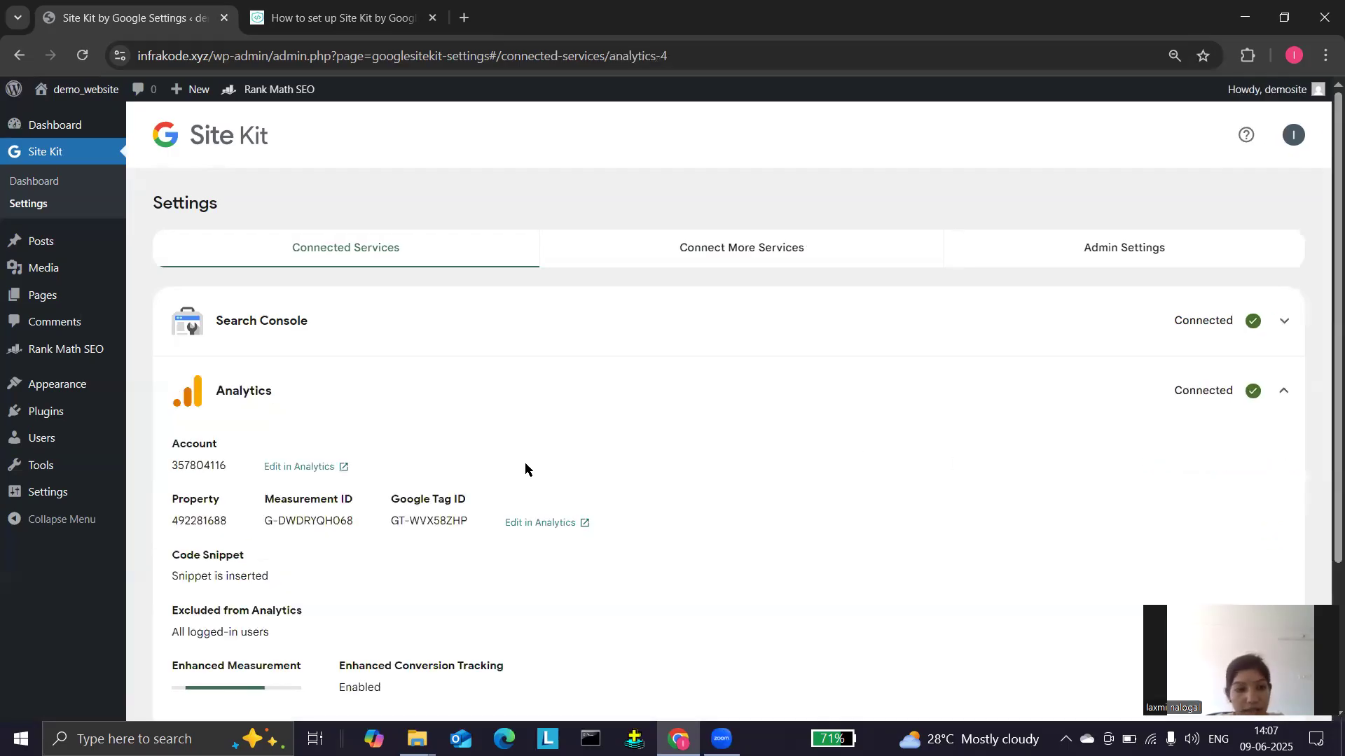
scroll(431, 486, down, 2)
scroll(431, 492, down, 1)
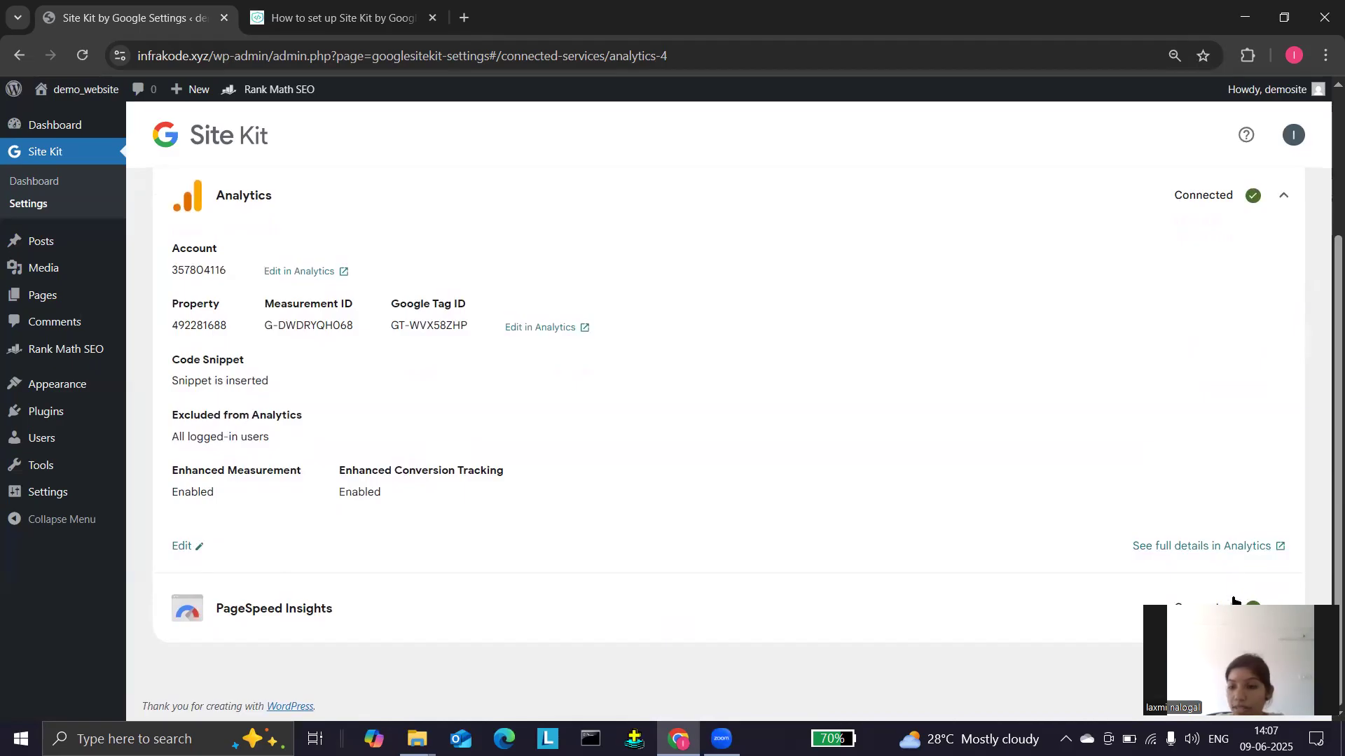
click(1279, 600)
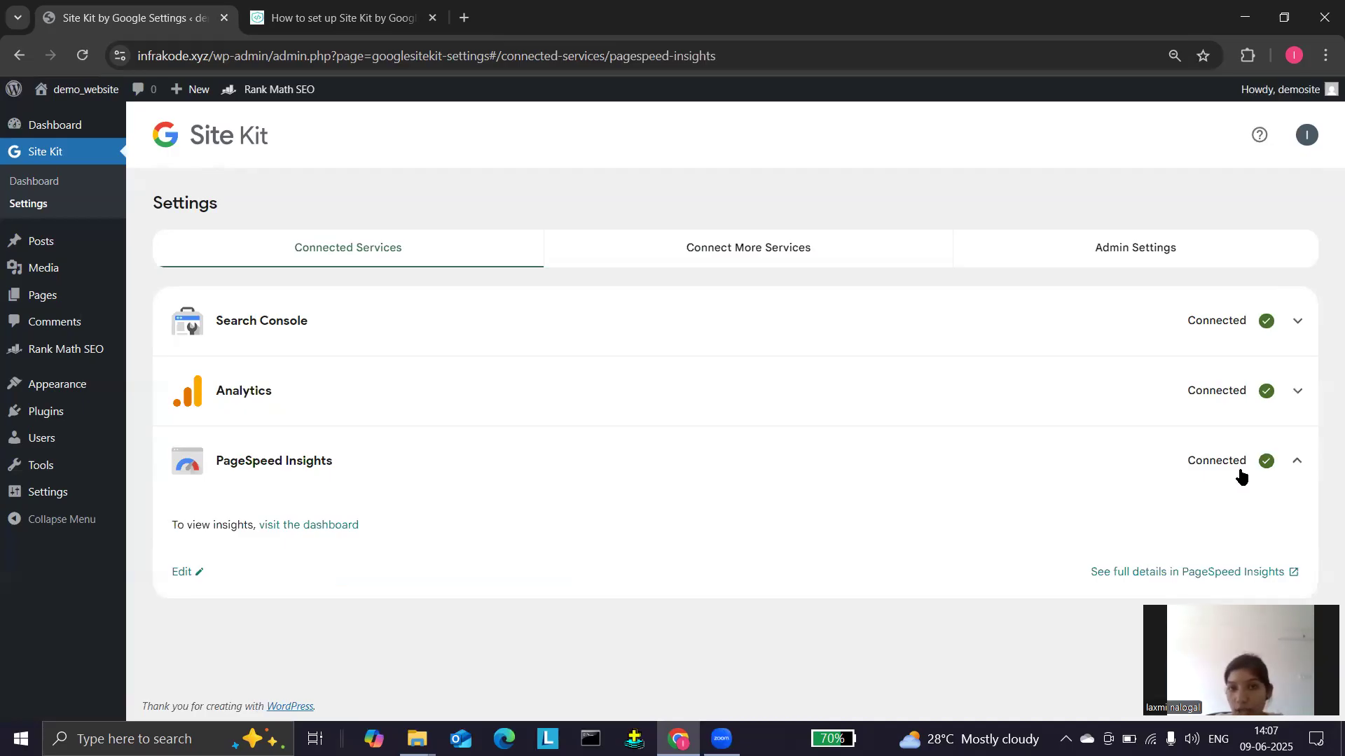
- Look through Site Kit's admin settings, from consent mode and visitor groups to plugin status and tracking
click(1162, 246)
scroll(943, 359, down, 1)
scroll(942, 356, down, 4)
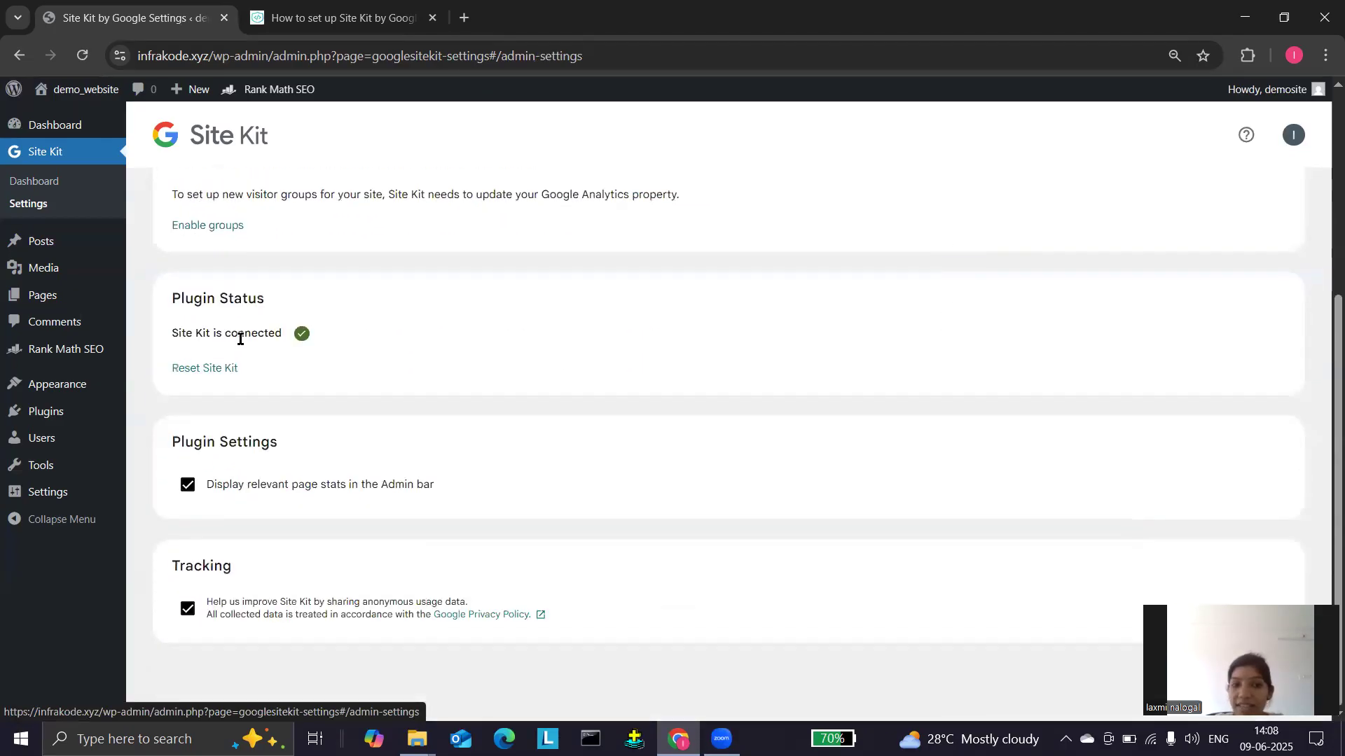
scroll(308, 346, up, 2)
scroll(308, 347, up, 2)
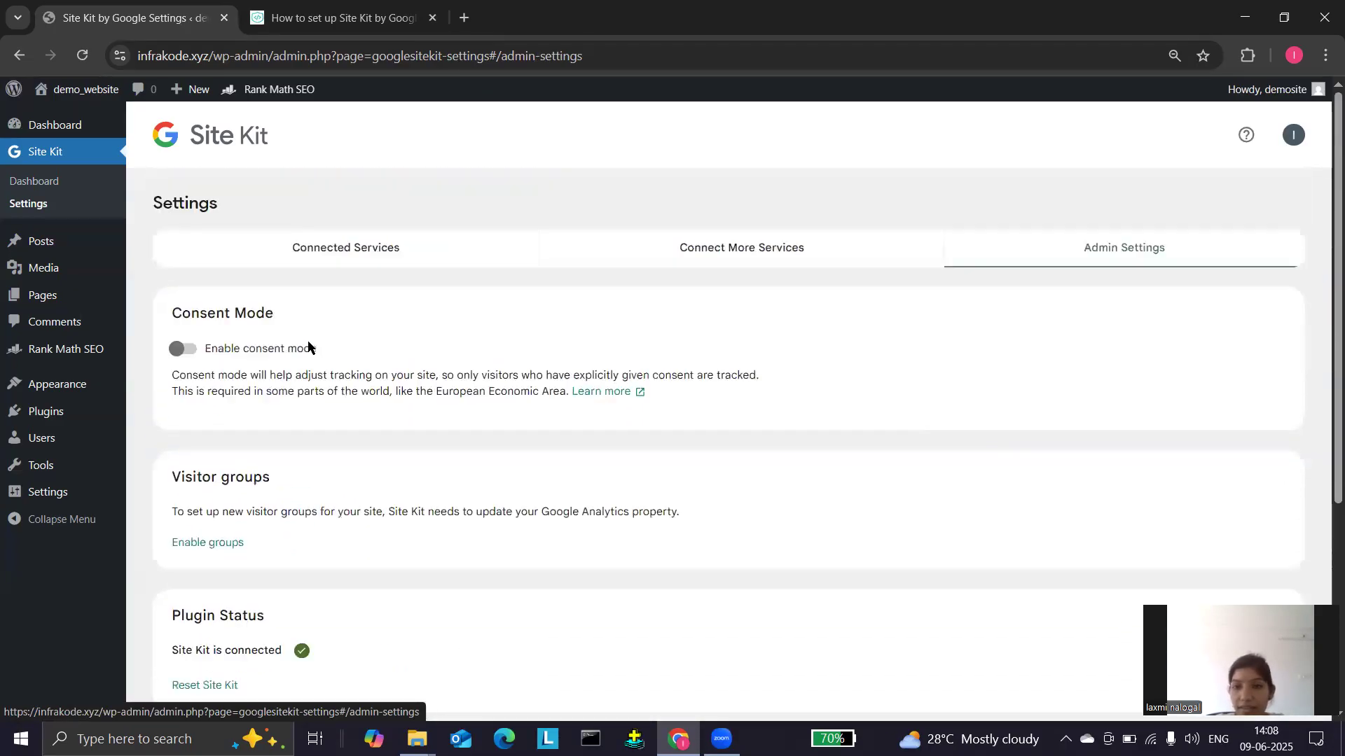
- Review the additional services Site Kit can connect, such as Ads, AdSense and Tag Manager, and return to the connected services
click(690, 251)
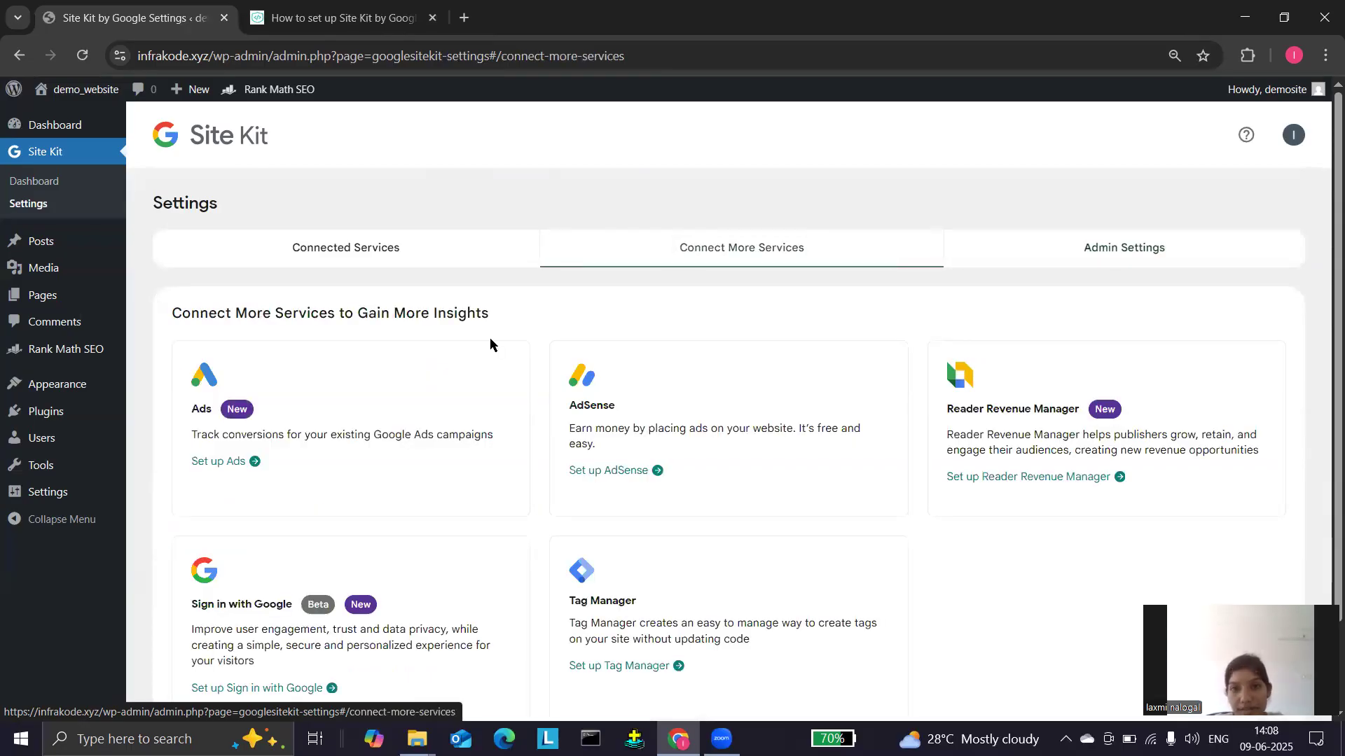
scroll(292, 424, down, 2)
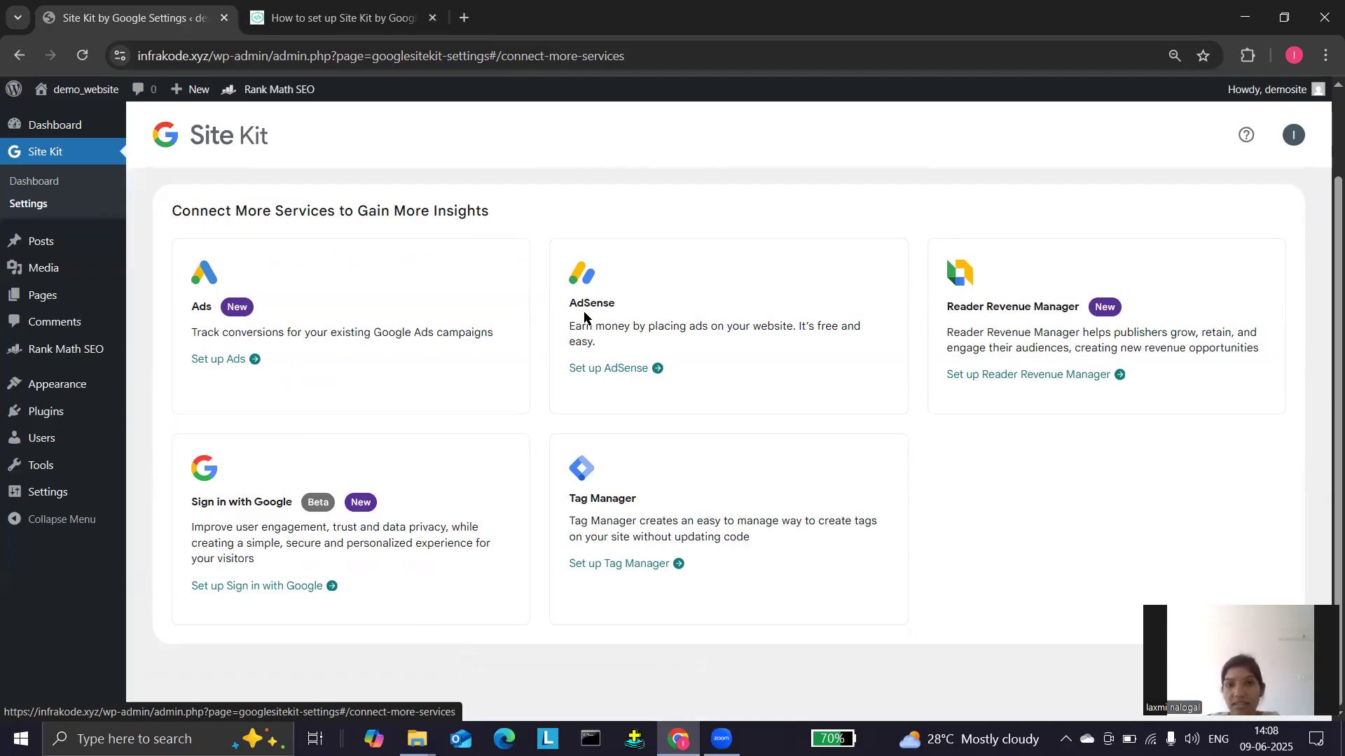
scroll(584, 318, up, 1)
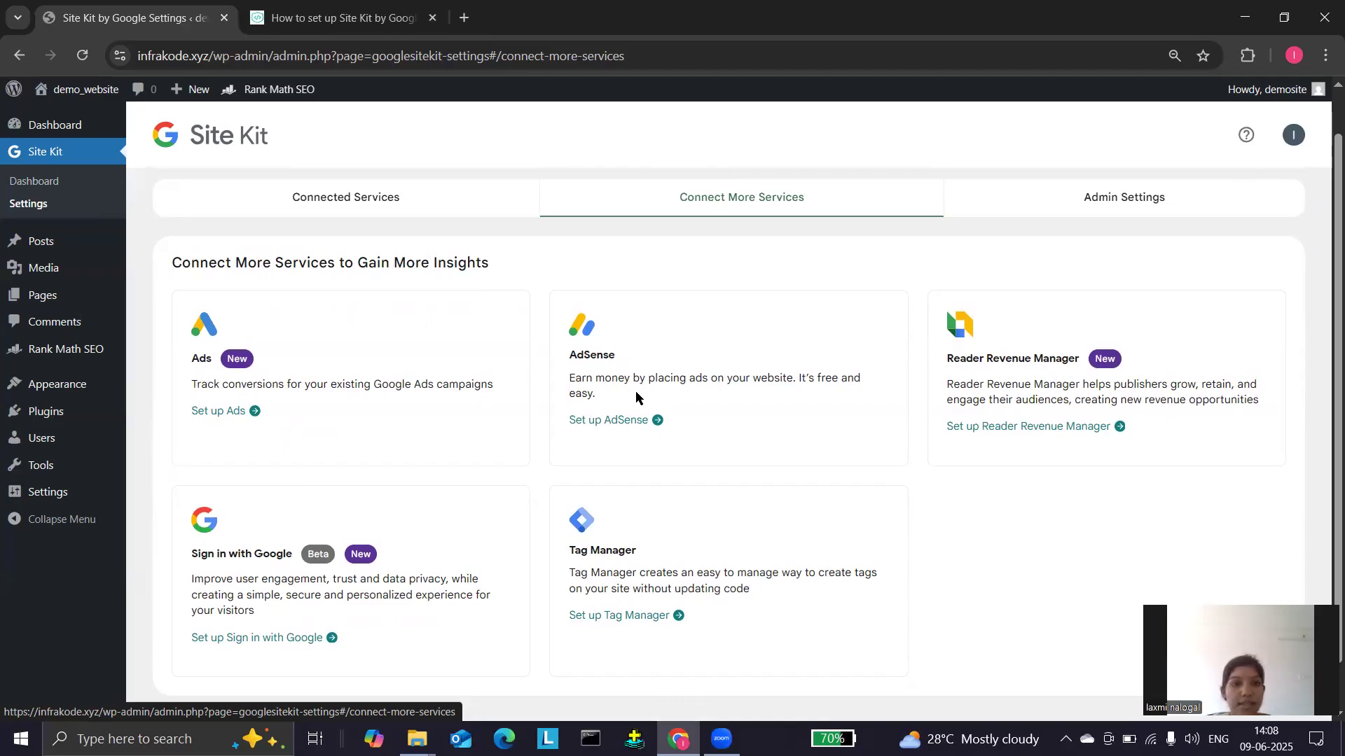
click(382, 203)
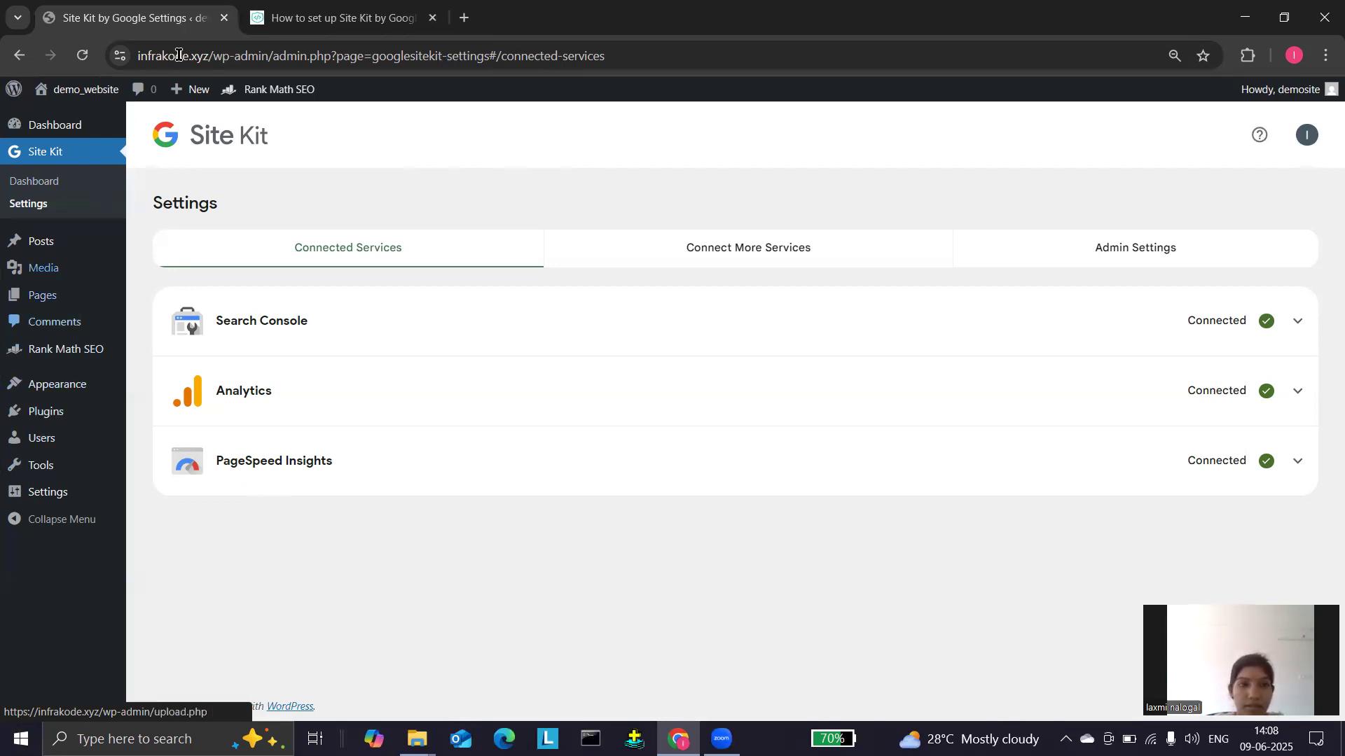
- Switch to the Site Kit setup article and read its conclusion and reference links
click(278, 12)
scroll(489, 423, down, 5)
scroll(498, 441, down, 20)
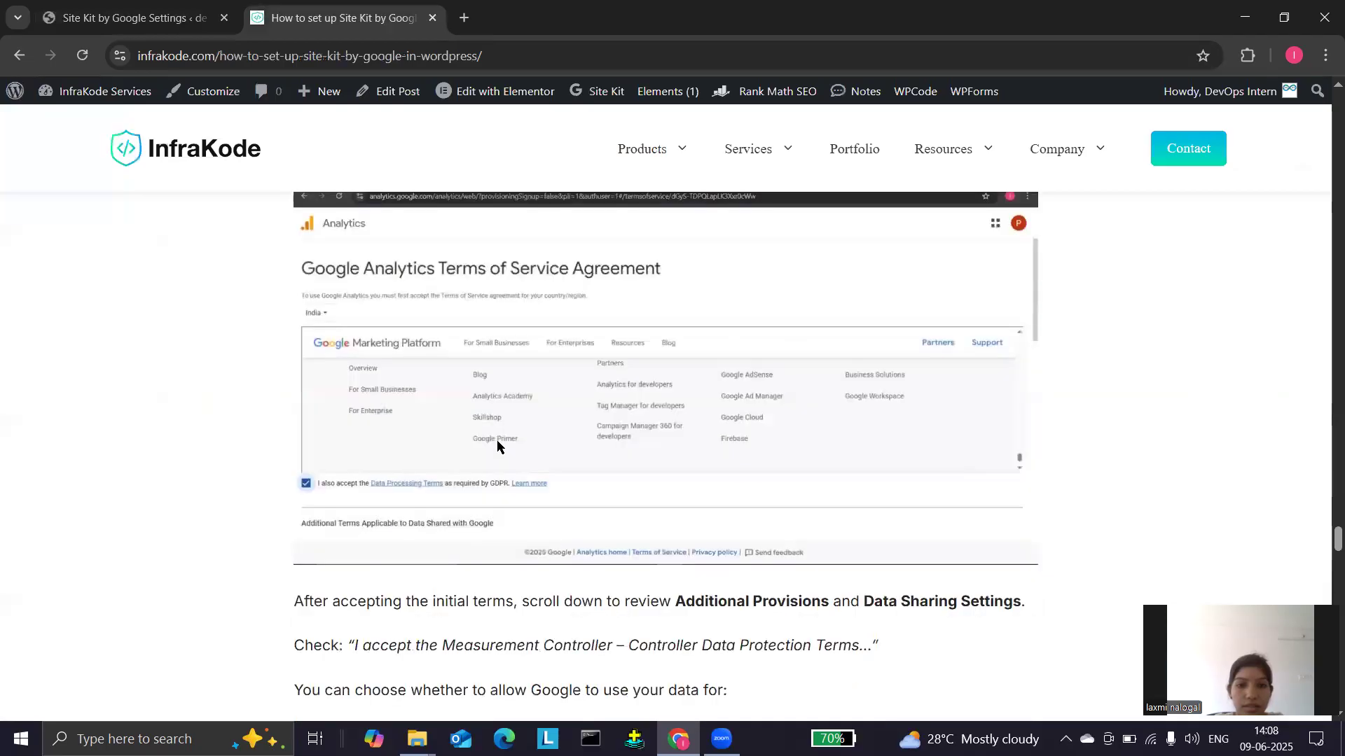
scroll(497, 440, down, 7)
scroll(499, 444, up, 2)
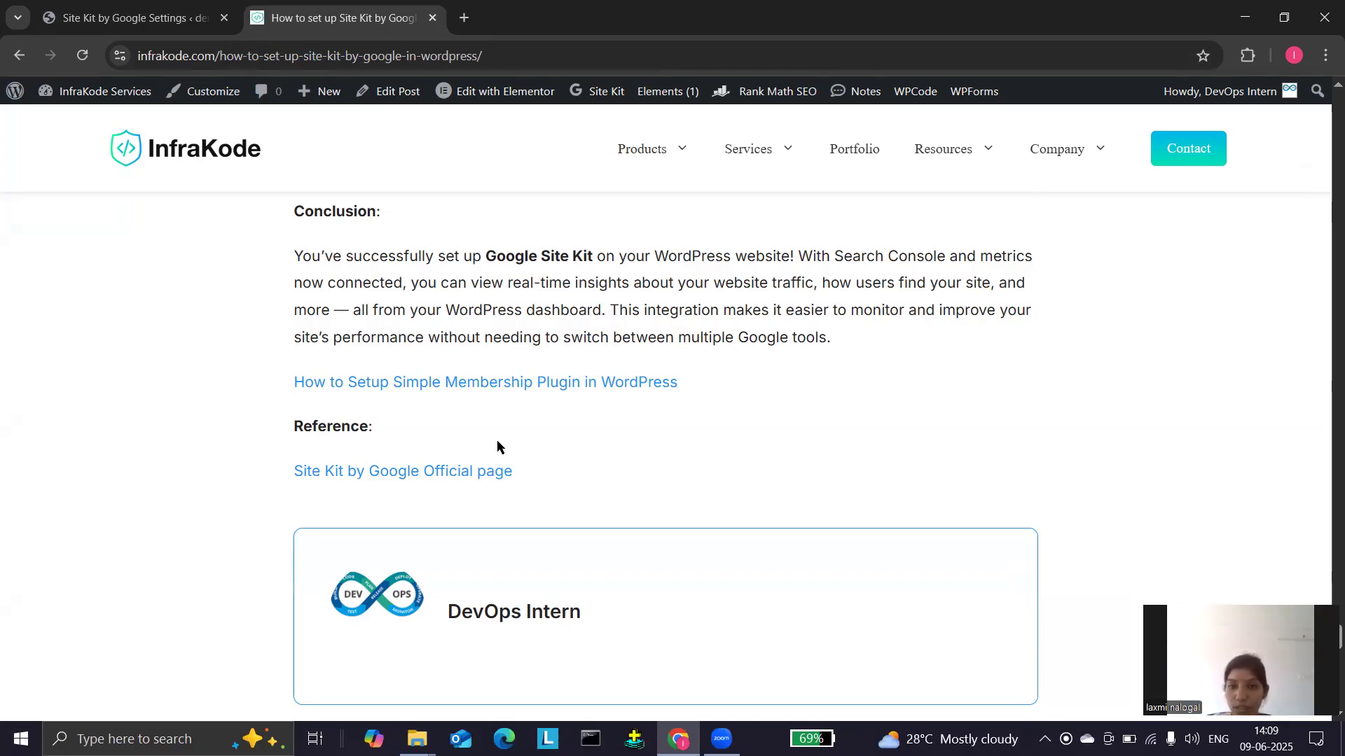
- Skim back through the article's setup steps up to its title and introduction
scroll(497, 441, up, 10)
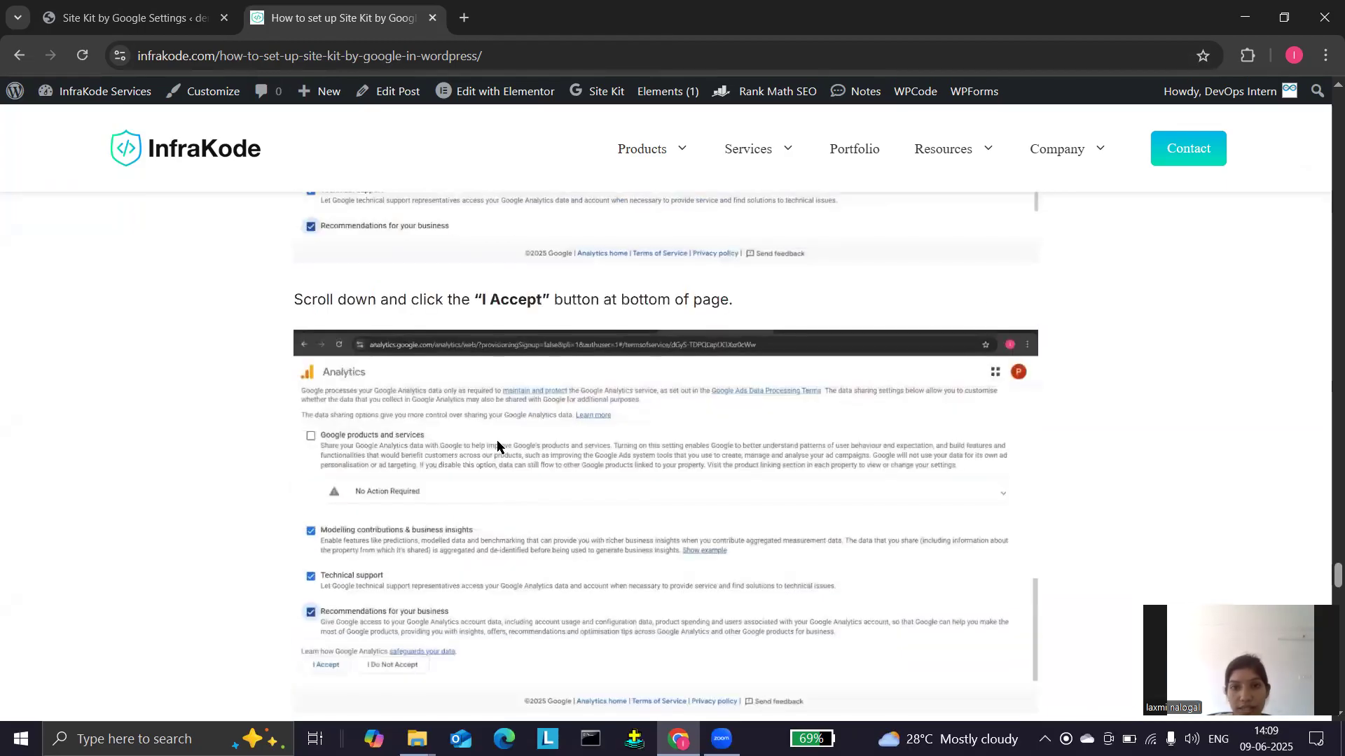
scroll(497, 446, up, 10)
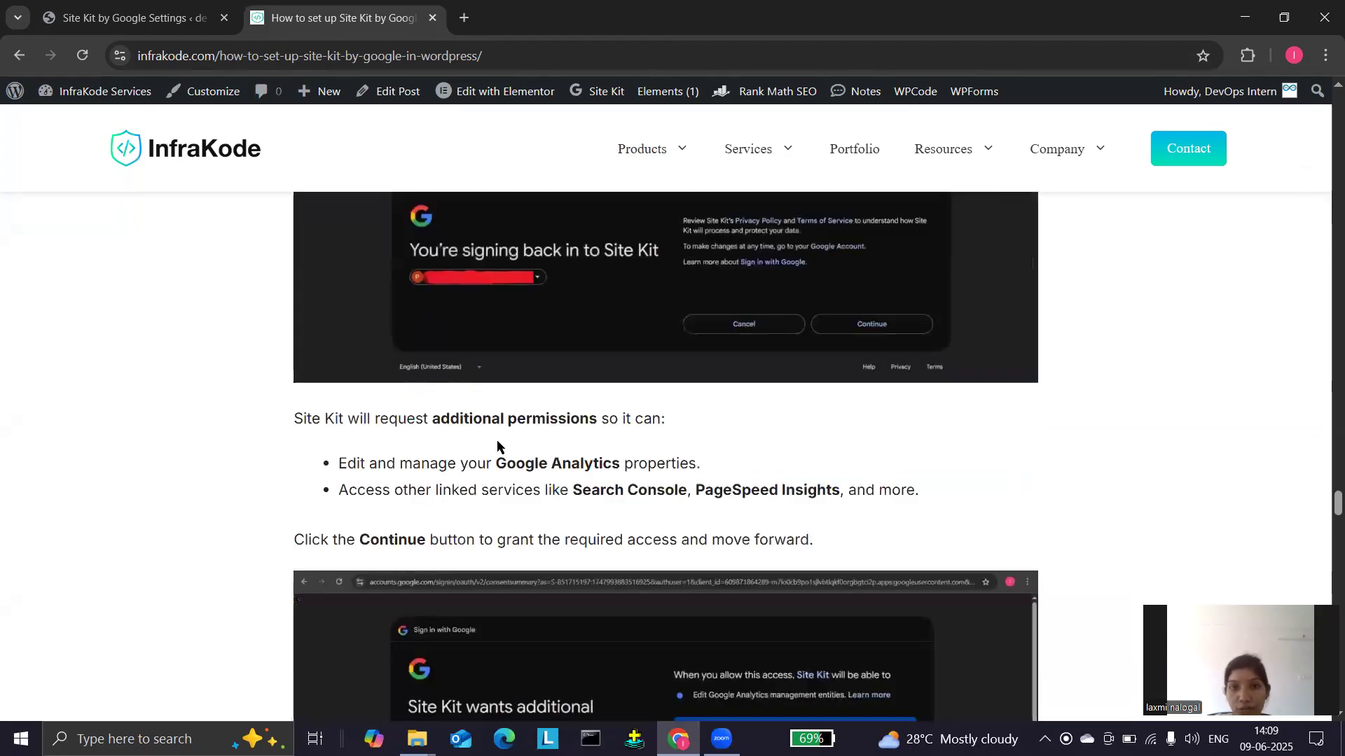
scroll(497, 446, up, 15)
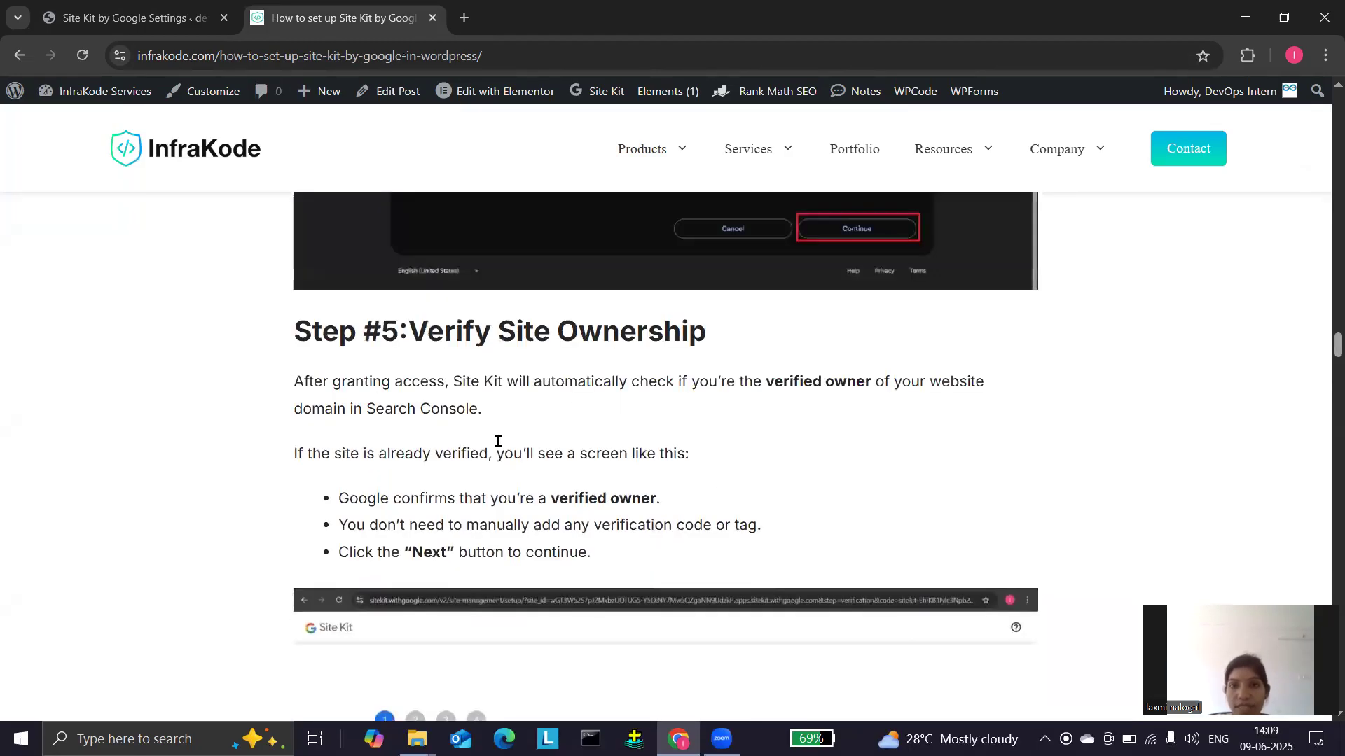
scroll(499, 446, up, 15)
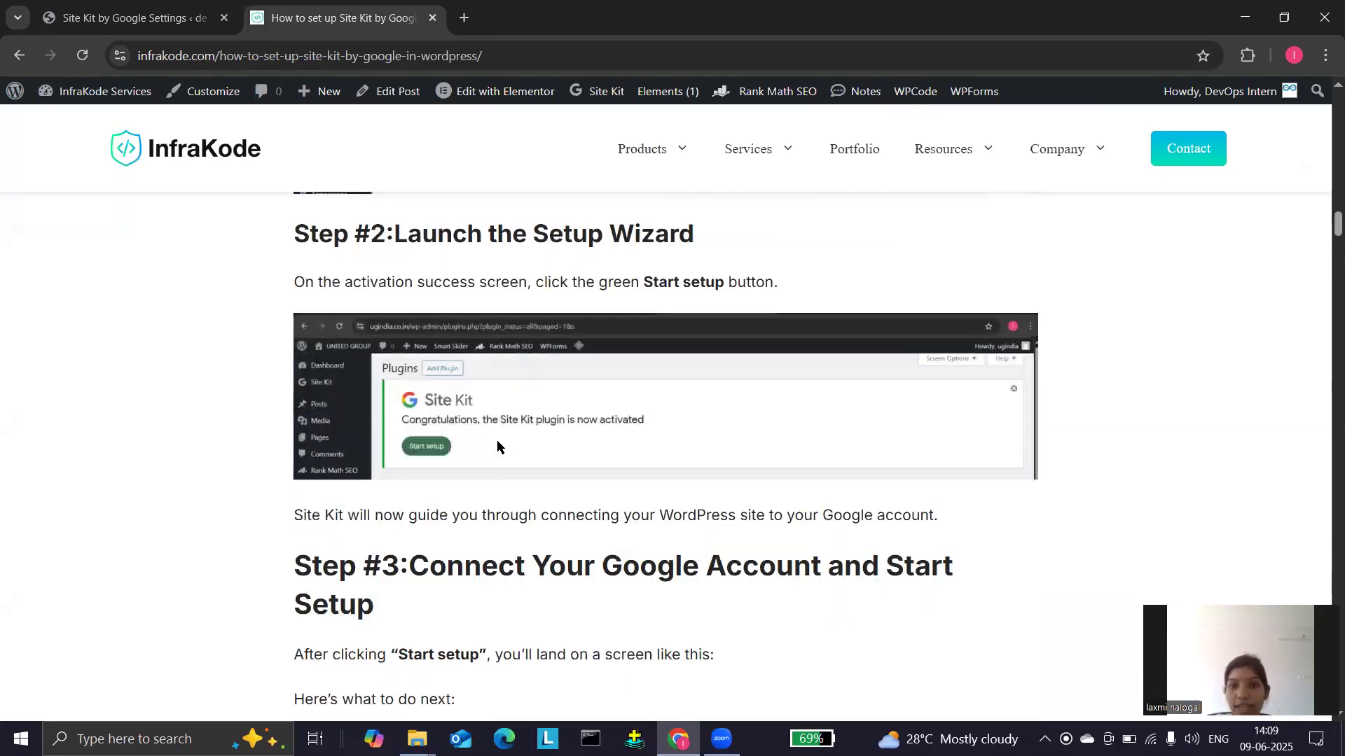
scroll(498, 446, up, 10)
scroll(498, 441, up, 5)
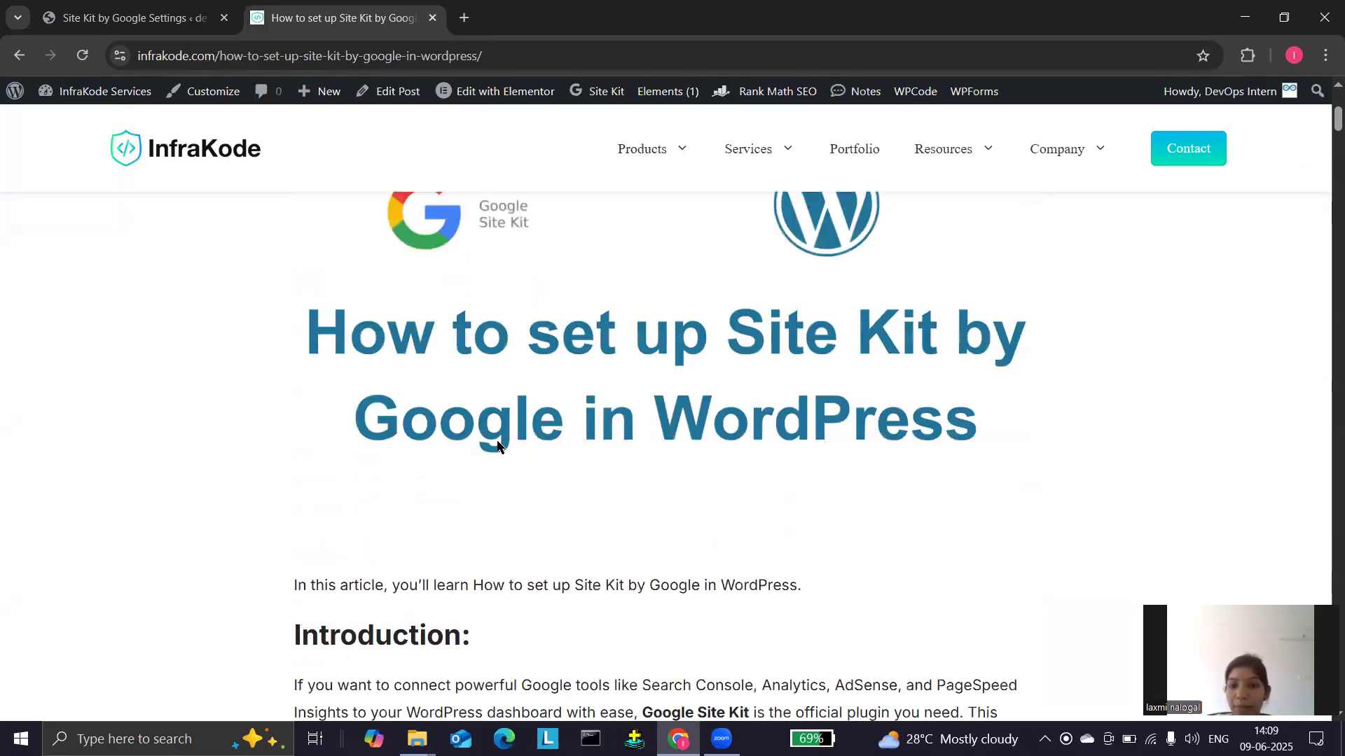